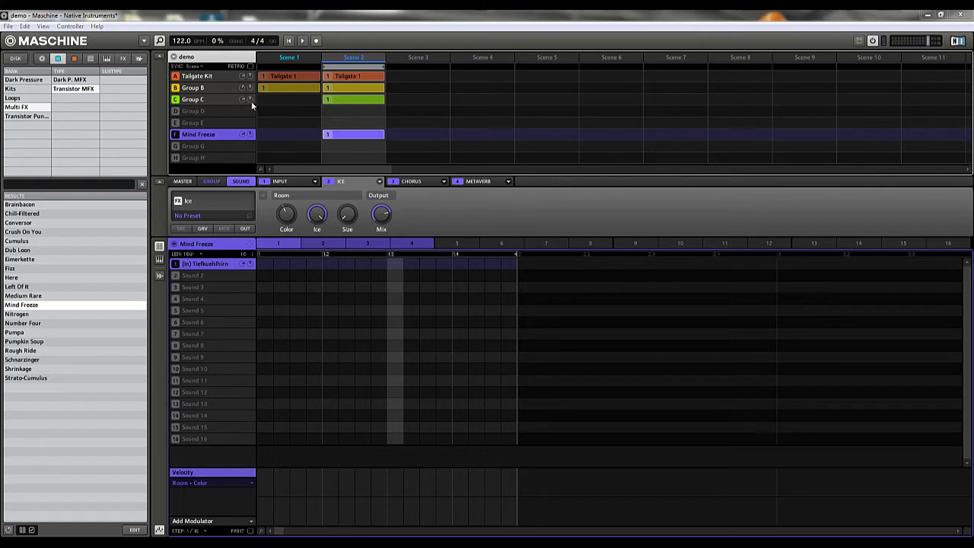
Route Aux 1 of Group C's Marina sound to F: (In) Tiefkuehlhirn
click(212, 100)
click(211, 134)
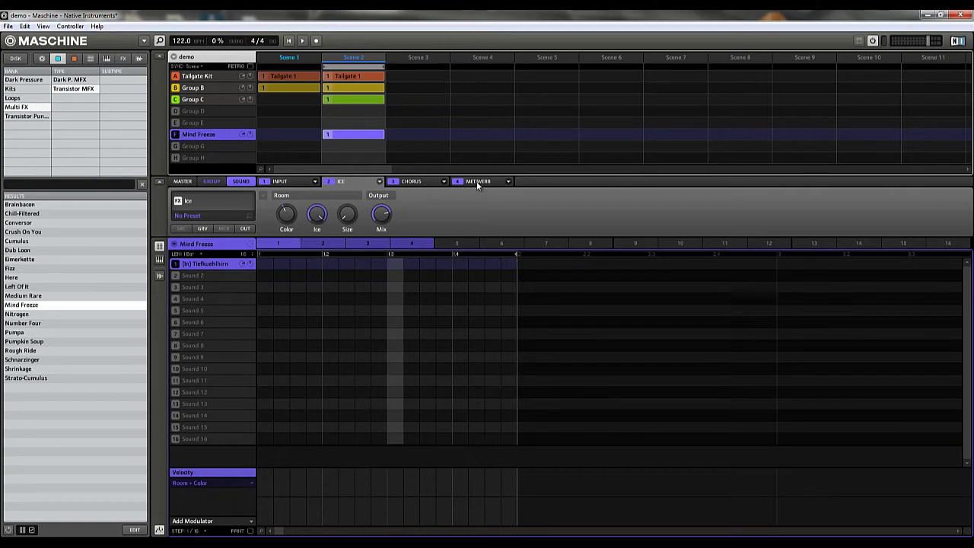
click(339, 99)
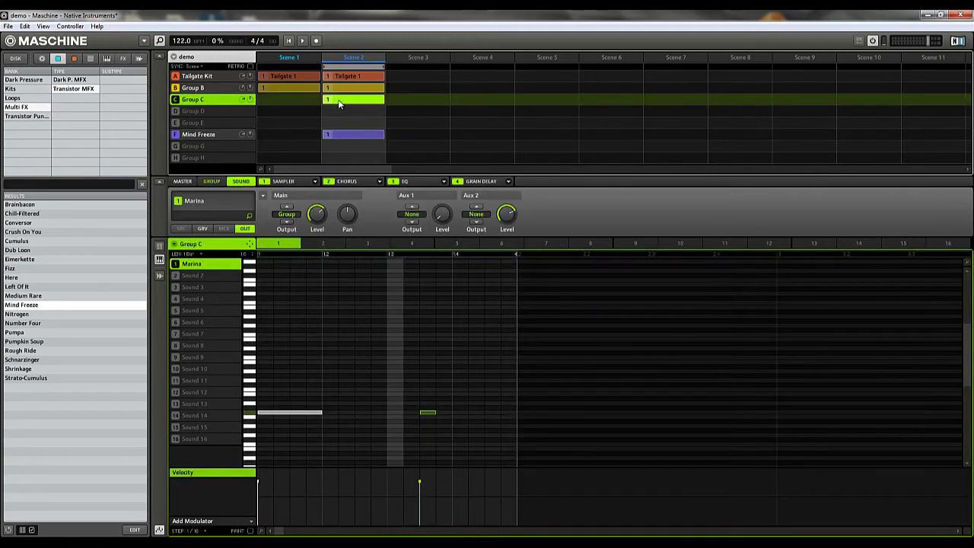
click(421, 217)
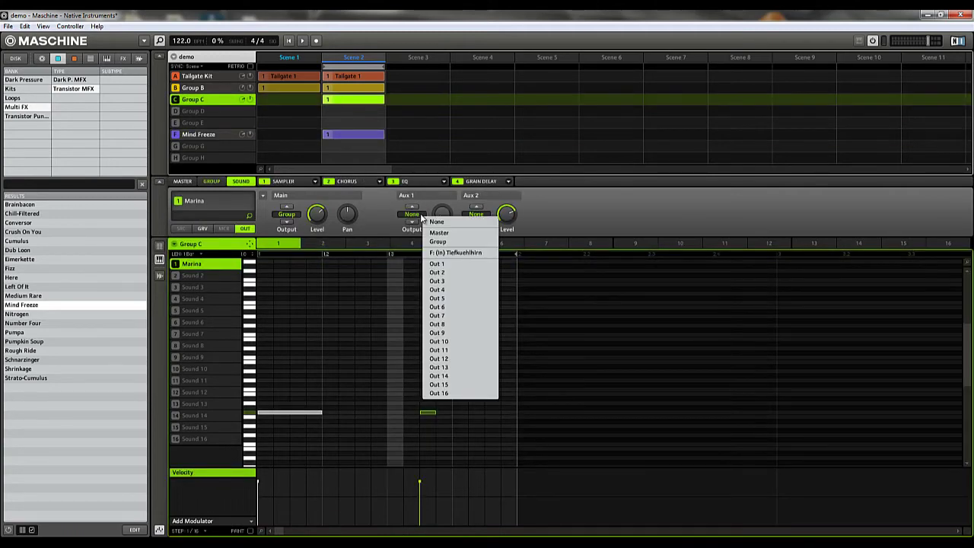
click(450, 253)
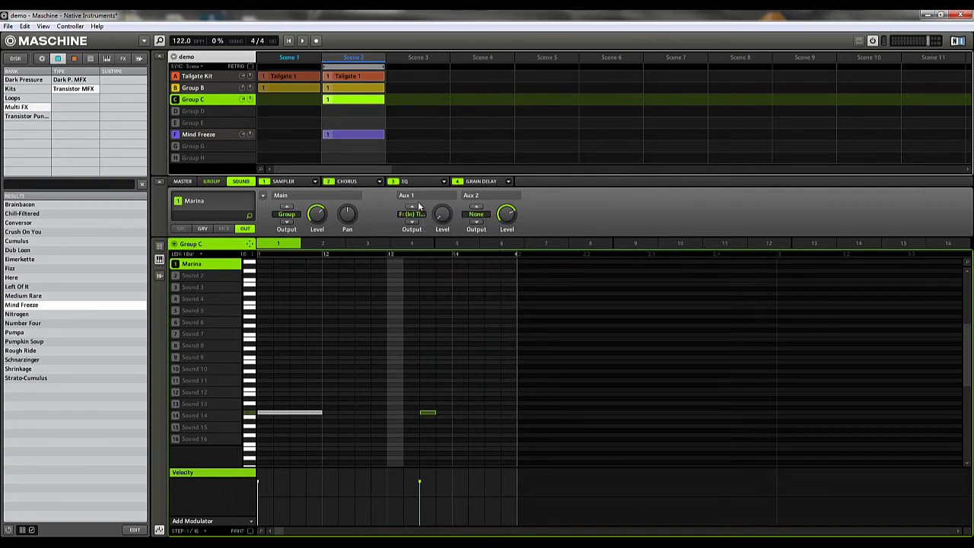
Play Scene 2 and raise the Marina sound's Aux 1 level to about a quarter
key(space)
mouse_move(445, 221)
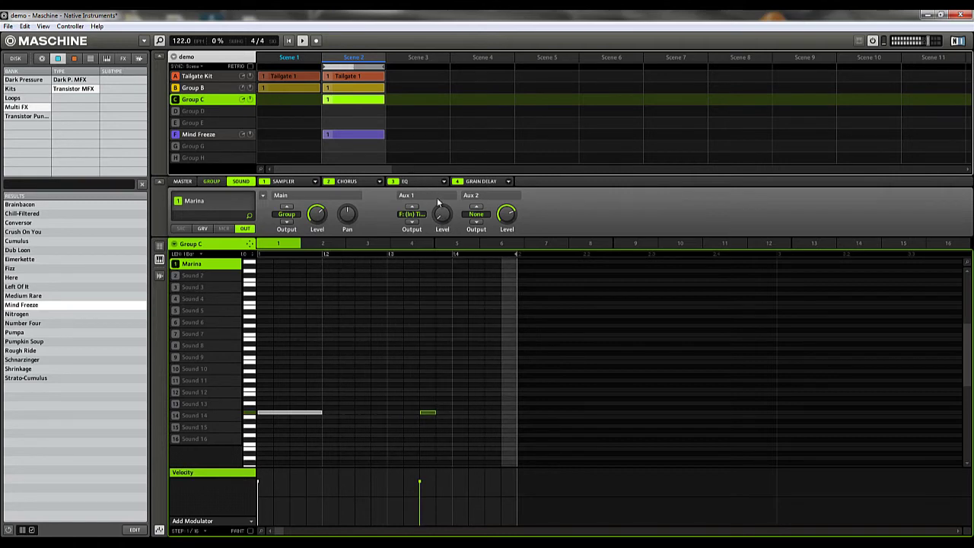
drag(442, 213, 450, 193)
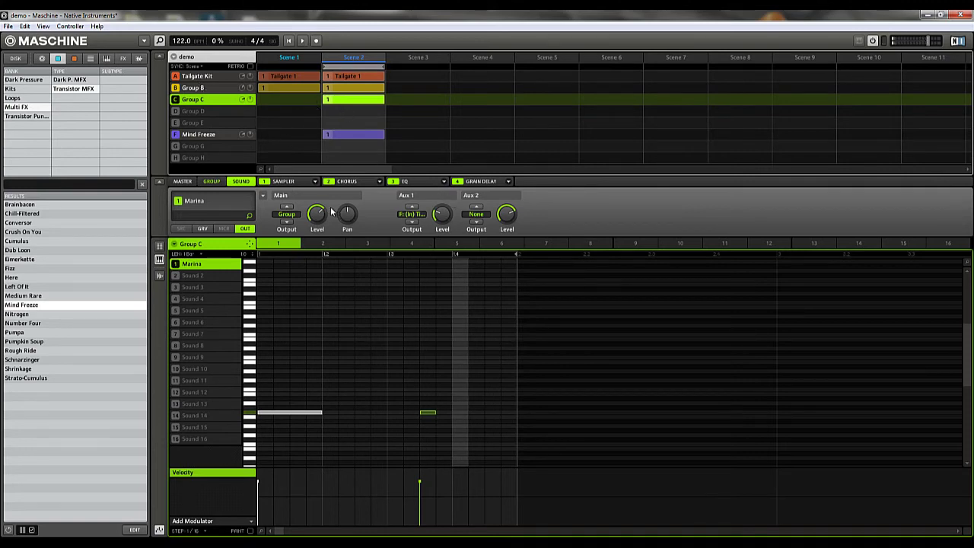
Route Marina's main output to F: (In) Tiefkuehlhirn and set its Aux 1 output to None
click(287, 213)
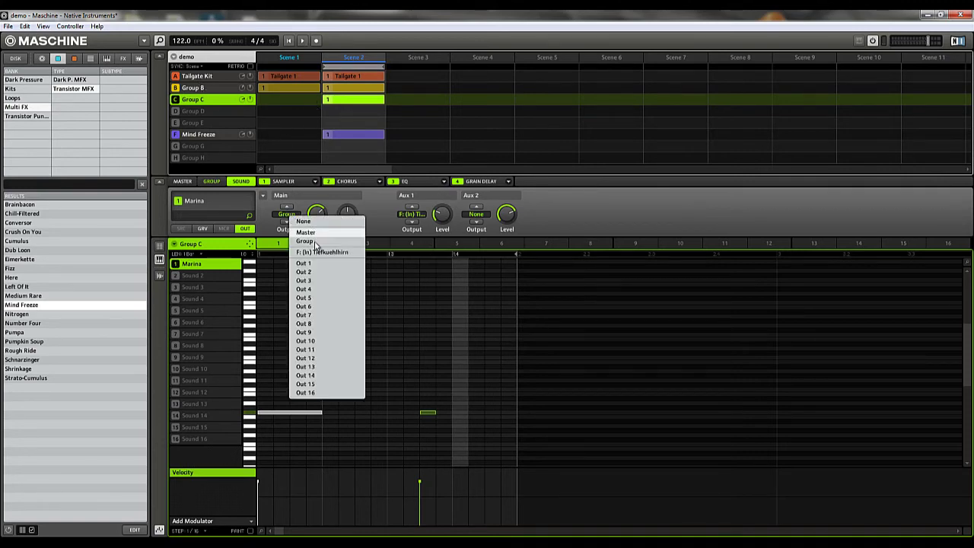
click(320, 252)
click(412, 214)
click(418, 220)
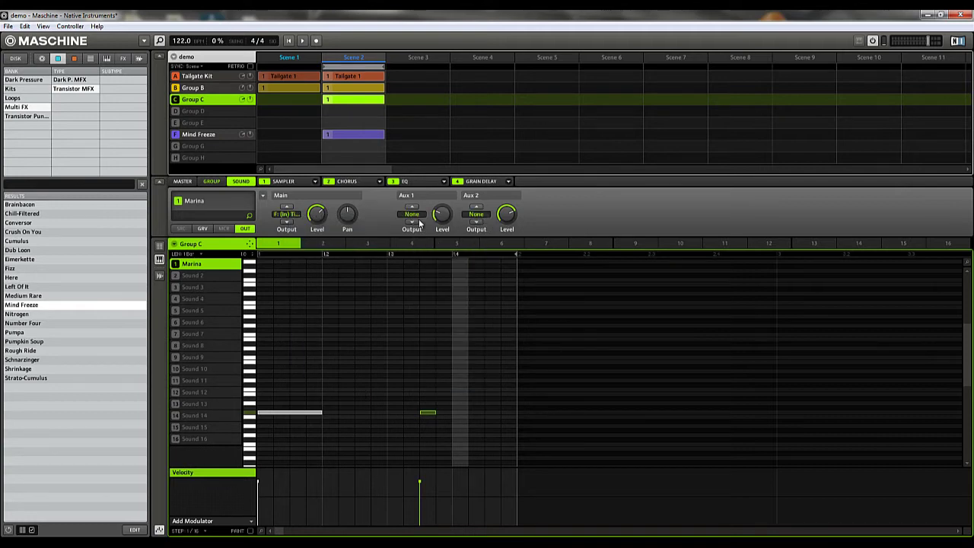
Switch Marina's main output to None and back to Group
click(292, 218)
click(306, 222)
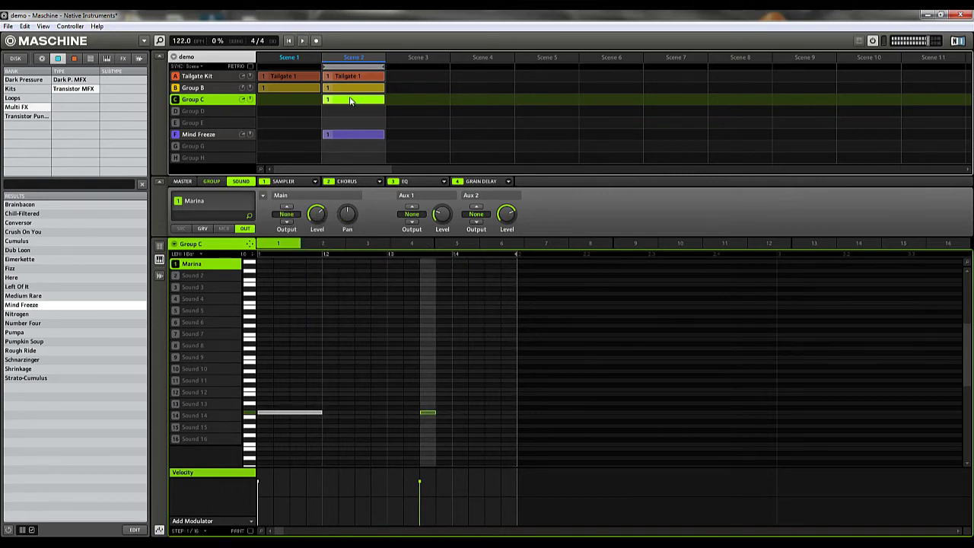
click(291, 213)
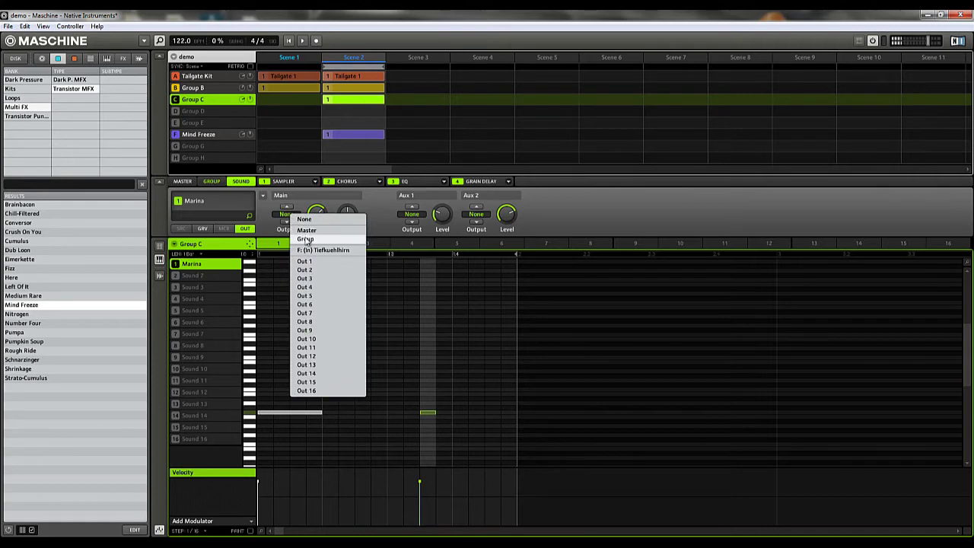
click(306, 239)
Set the Tailgate Kit group's main output to Master
click(362, 76)
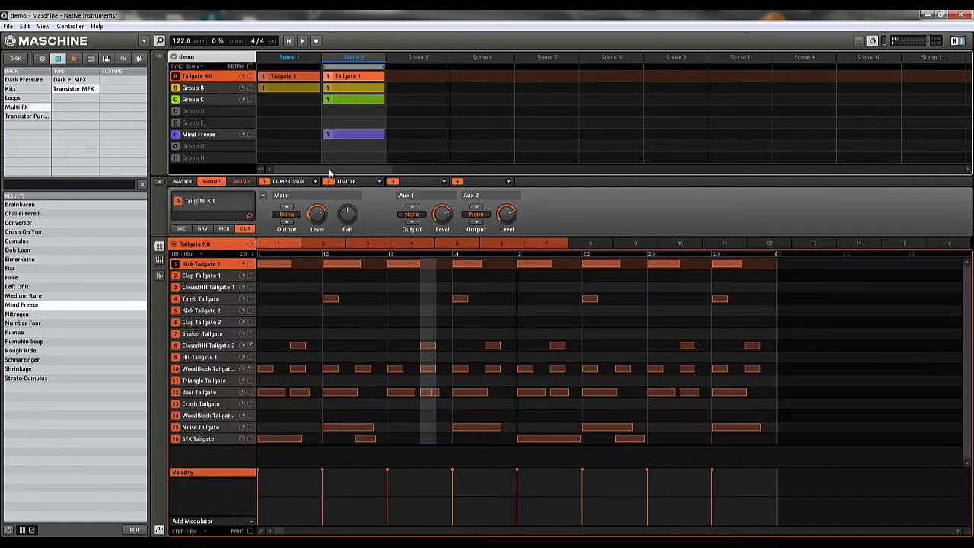
click(288, 215)
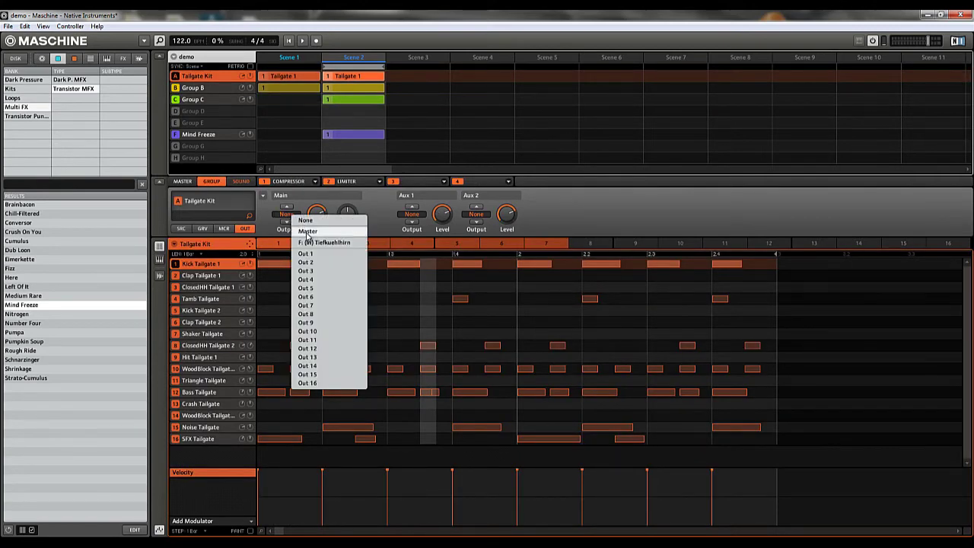
click(308, 231)
Examine the main output destinations available to the Tailgate Kit group and play the scene
click(287, 215)
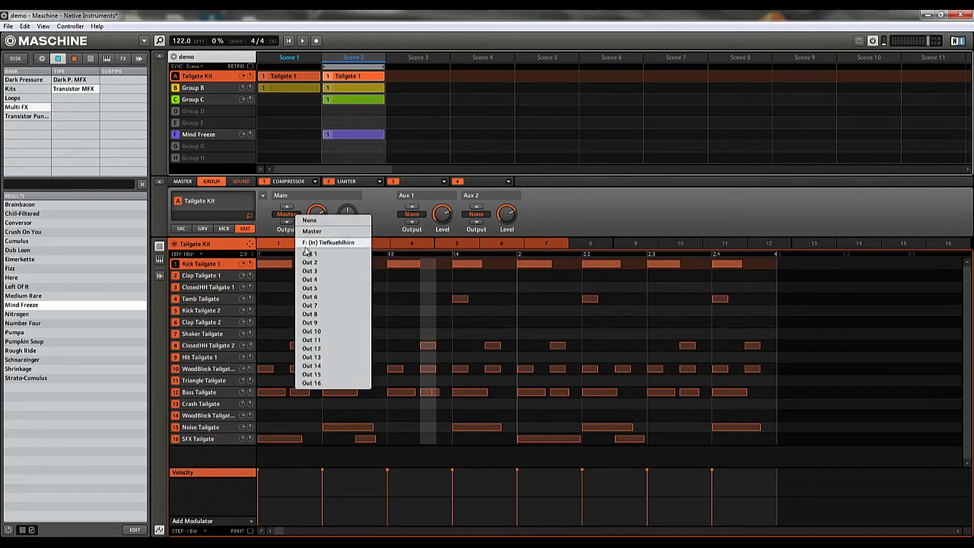
click(286, 217)
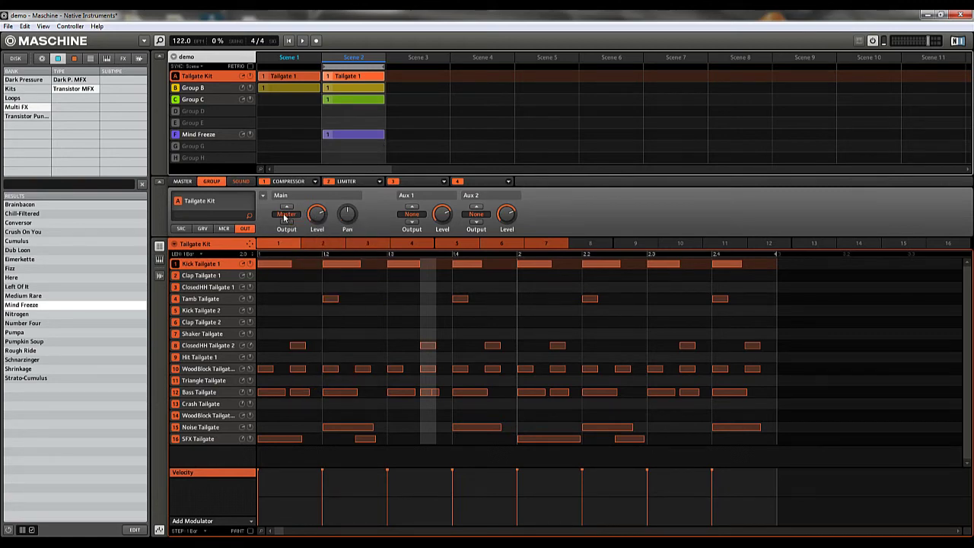
click(285, 217)
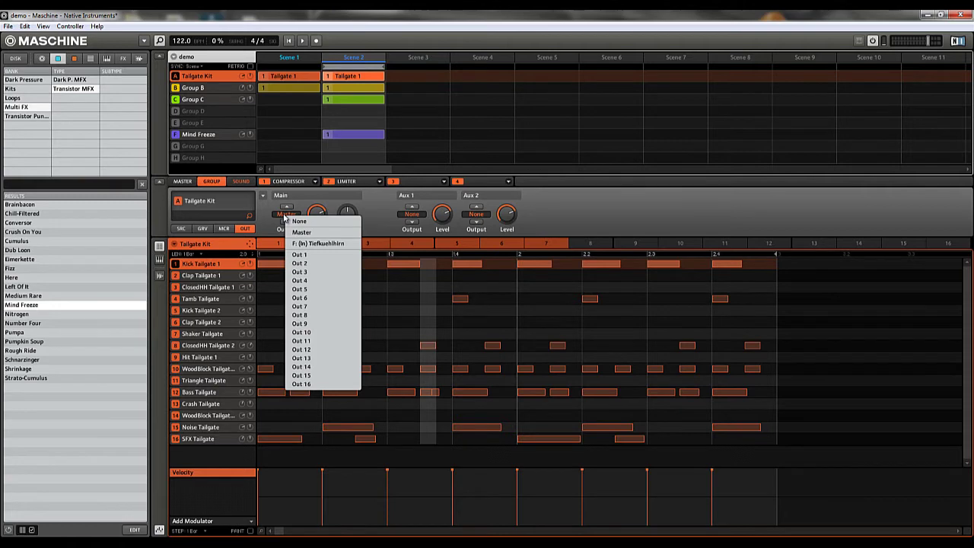
click(264, 212)
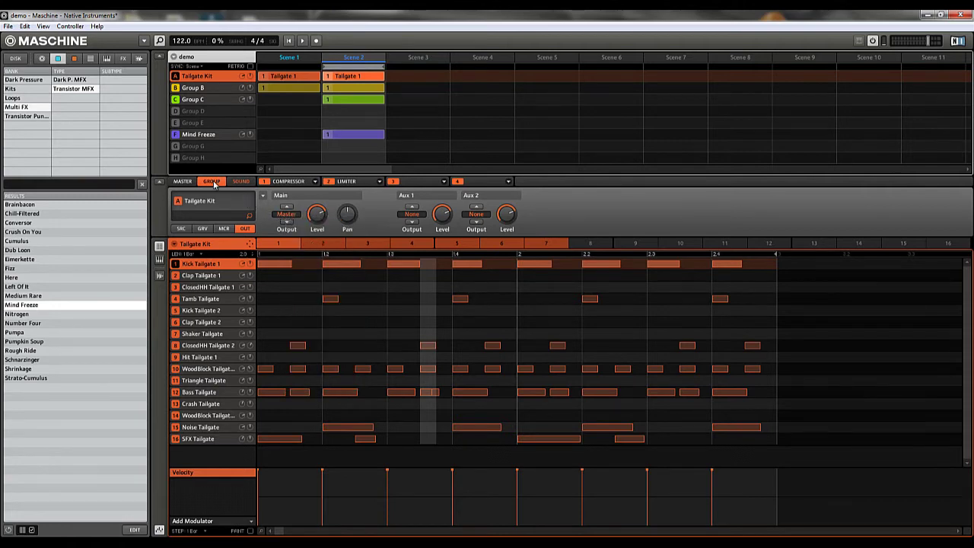
click(284, 216)
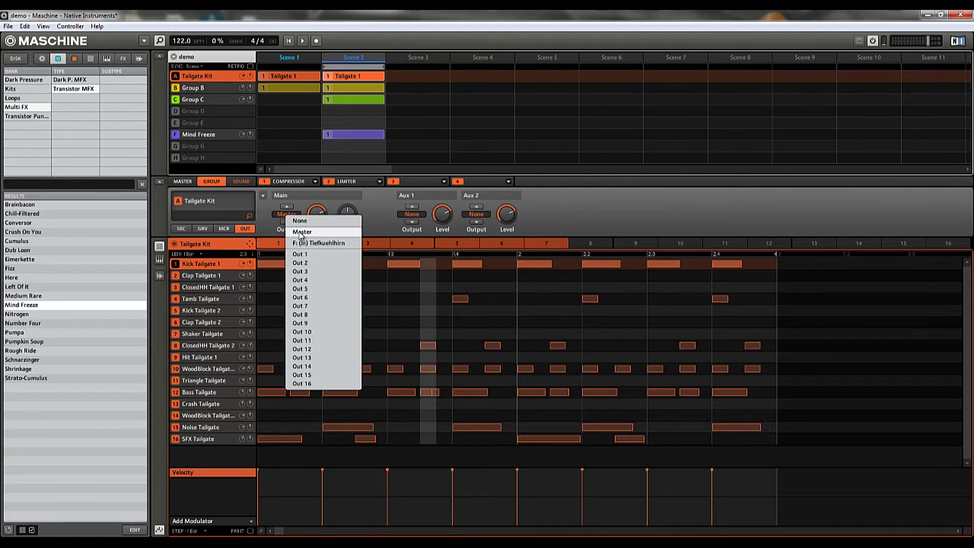
click(220, 184)
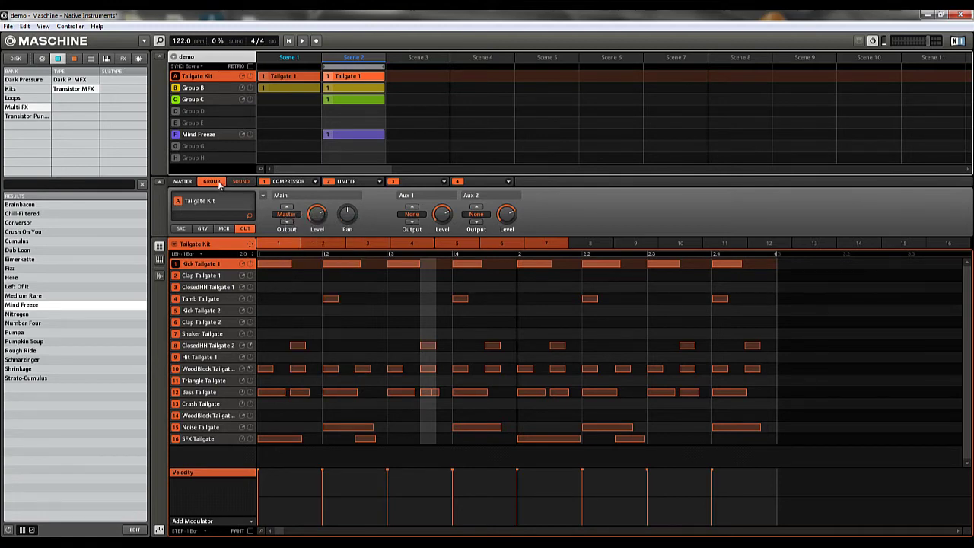
key(space)
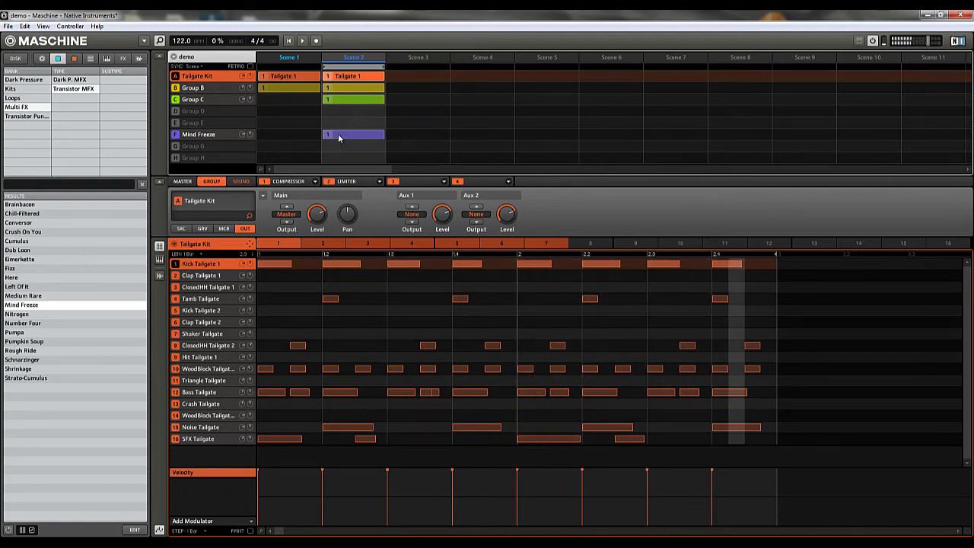
Reset the Mind Freeze group and load the Input module into the first slot of Group G's Sound 1
right_click(230, 133)
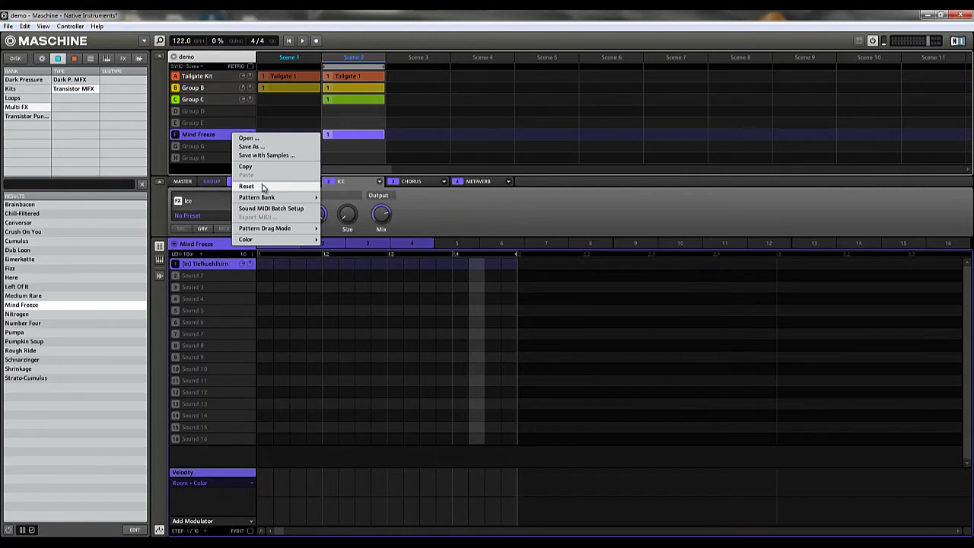
click(246, 185)
click(197, 145)
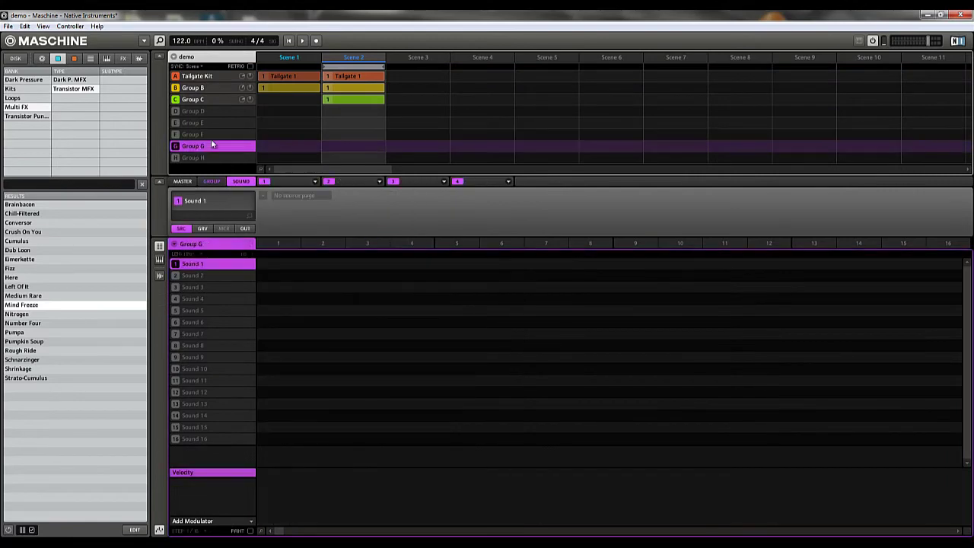
click(315, 182)
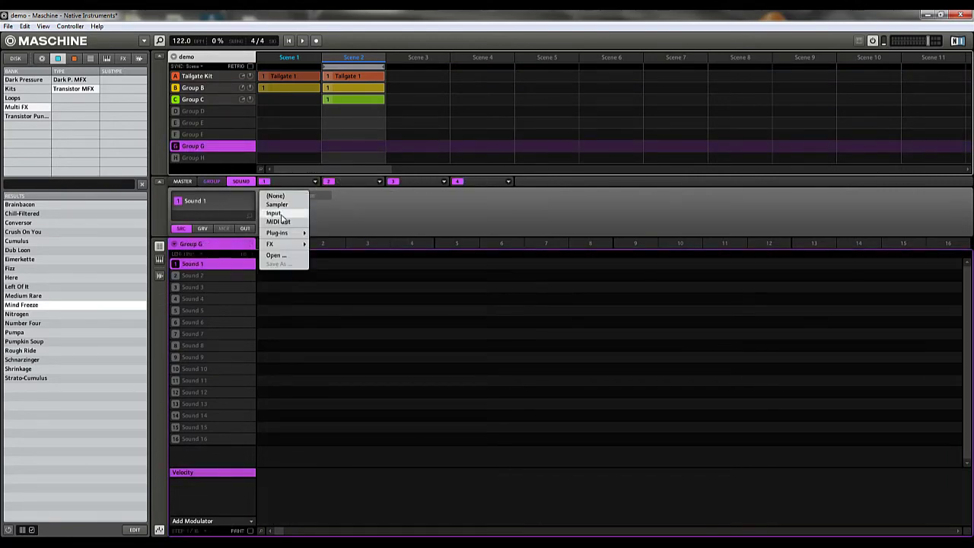
click(281, 214)
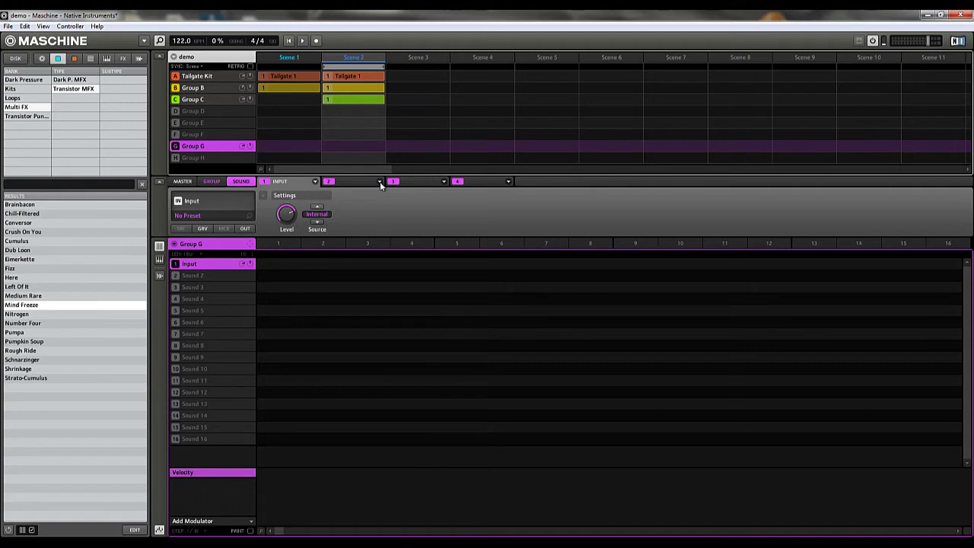
Load the Reflex effect into the second slot of Group G's Input sound and lower its mix
click(380, 183)
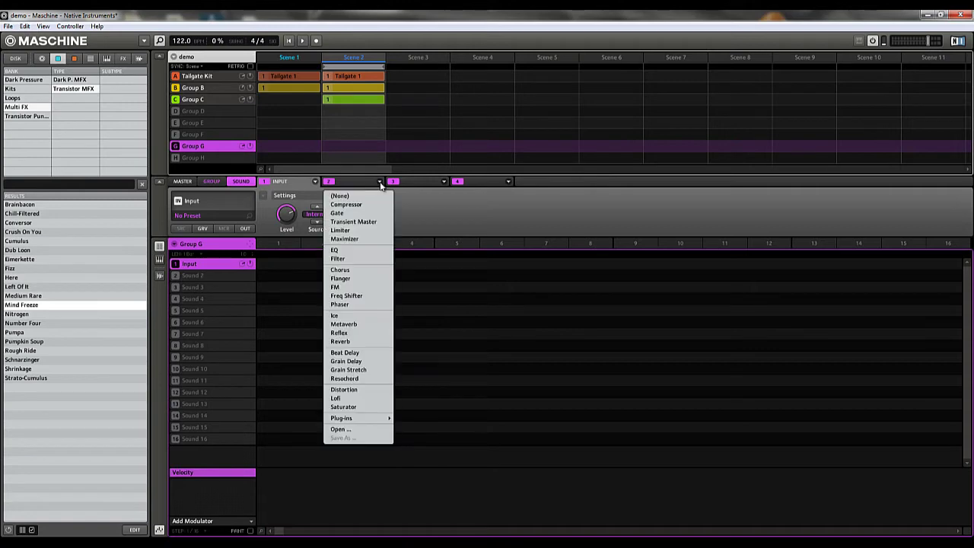
click(352, 335)
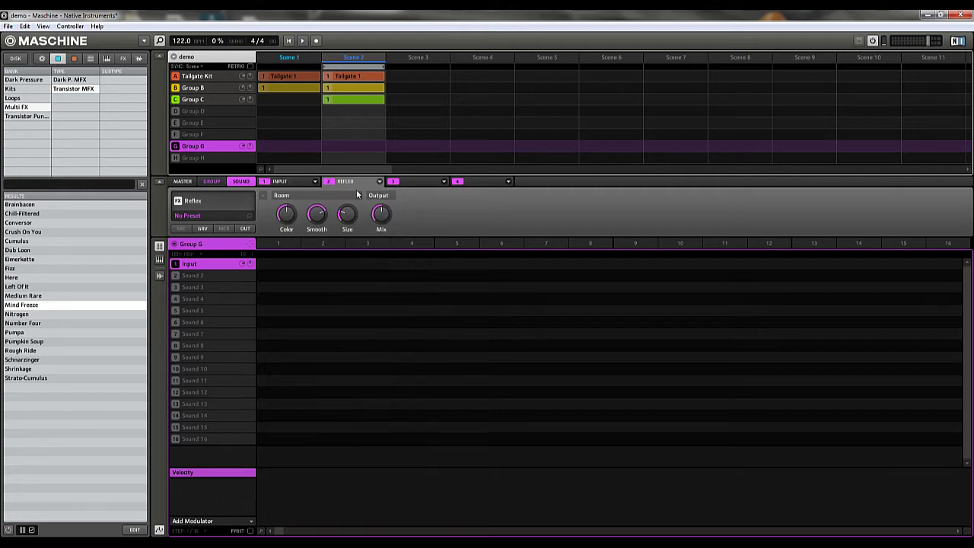
drag(382, 211, 381, 221)
mouse_move(320, 219)
Turn the Aux 1 level of Group B's Drop In Bite sound down to -inf dB and route Aux 1 to G: Input
click(337, 89)
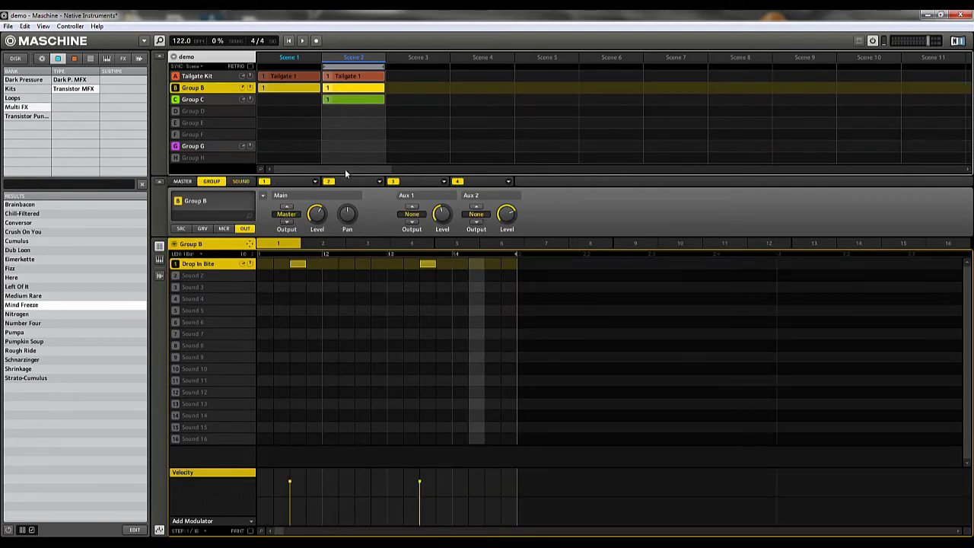
click(415, 216)
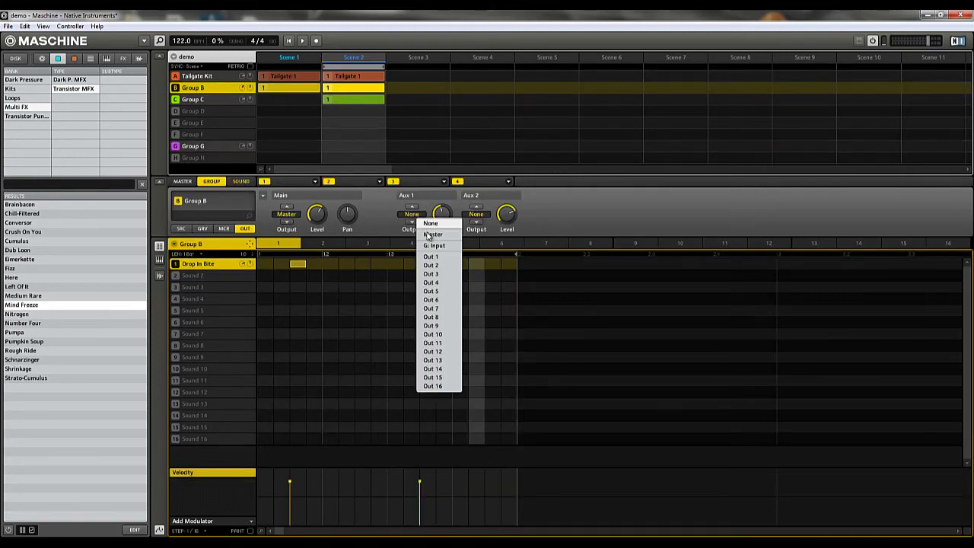
click(221, 189)
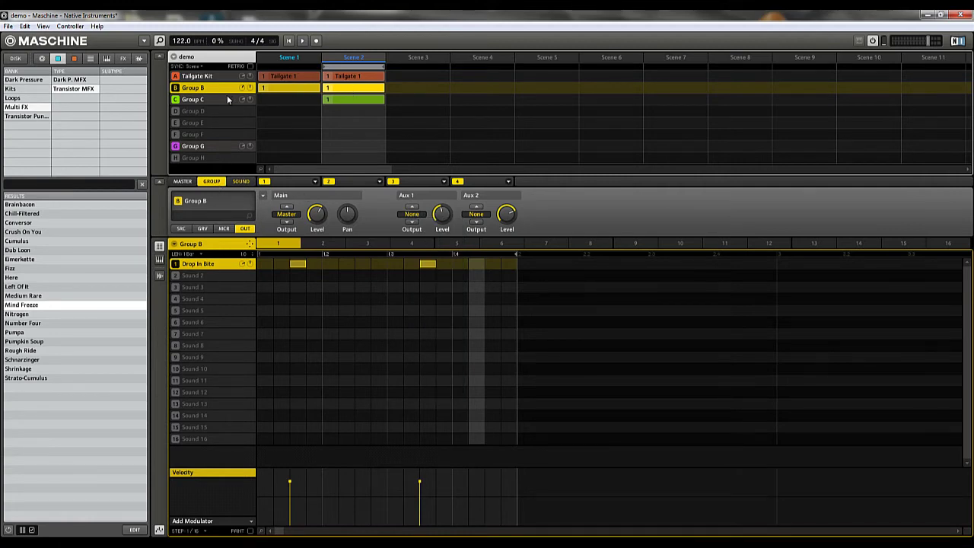
click(242, 183)
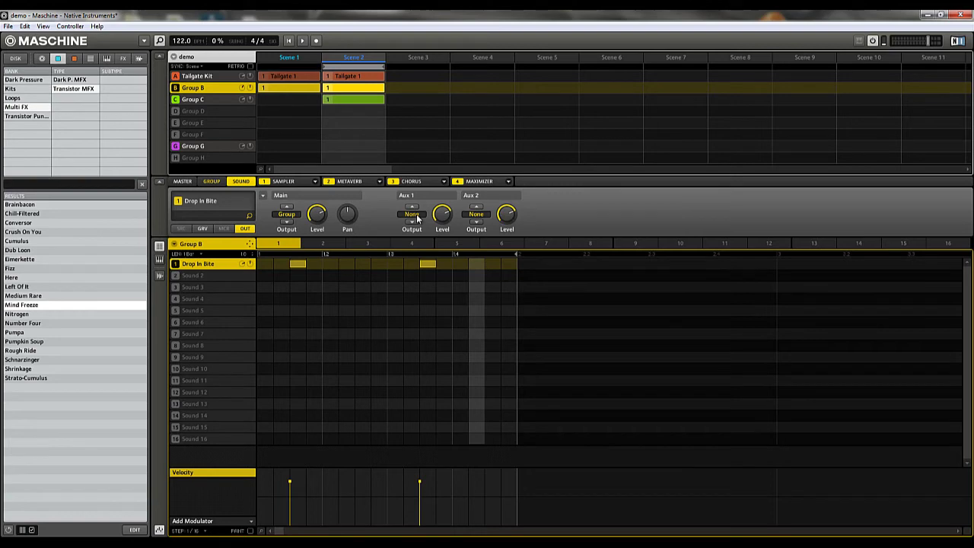
mouse_move(442, 216)
drag(443, 215, 447, 263)
click(411, 217)
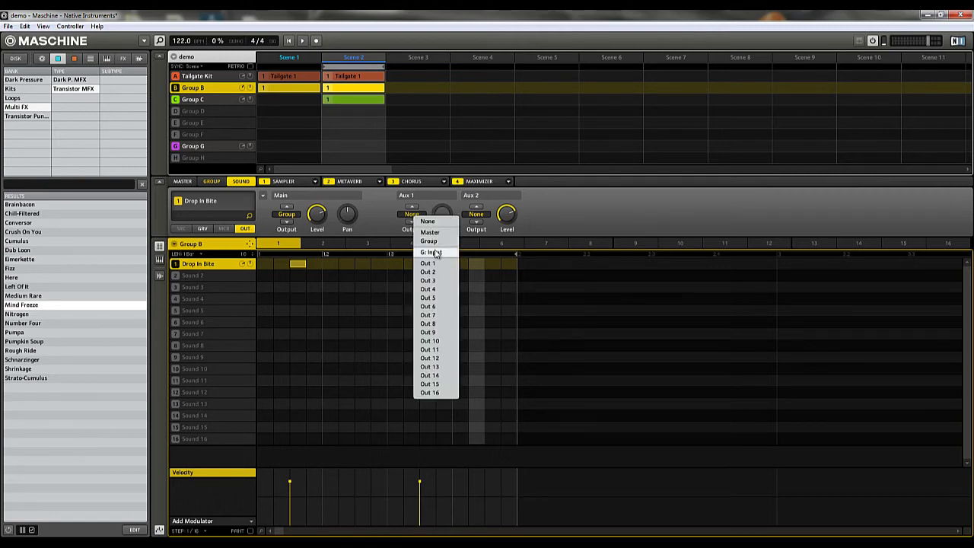
click(435, 254)
Play the scene and try raising Drop In Bite's Aux 1 send level
mouse_move(443, 217)
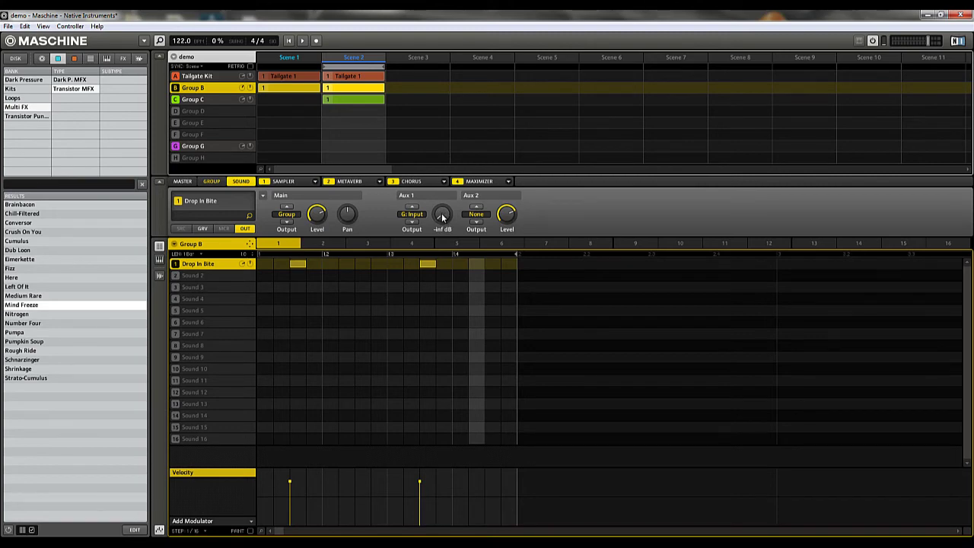
key(space)
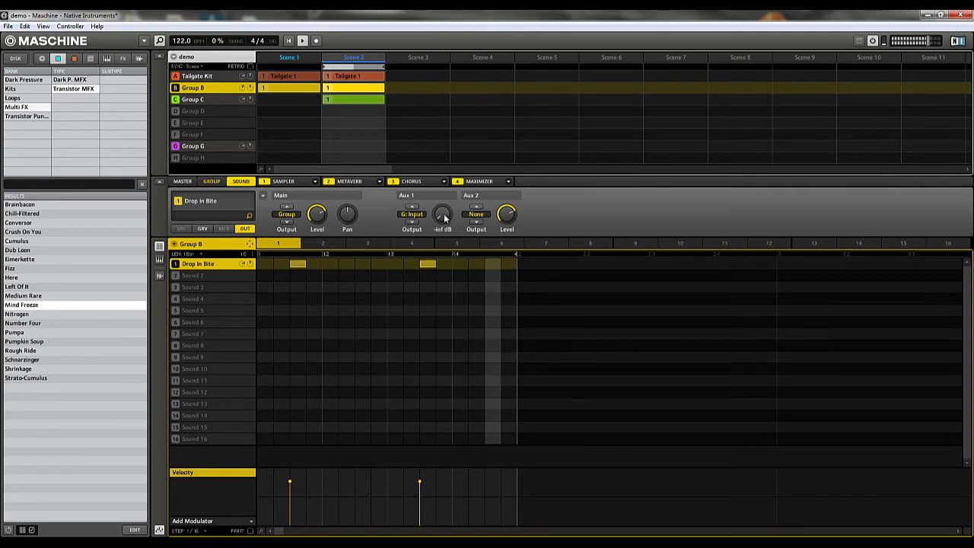
drag(444, 217, 454, 168)
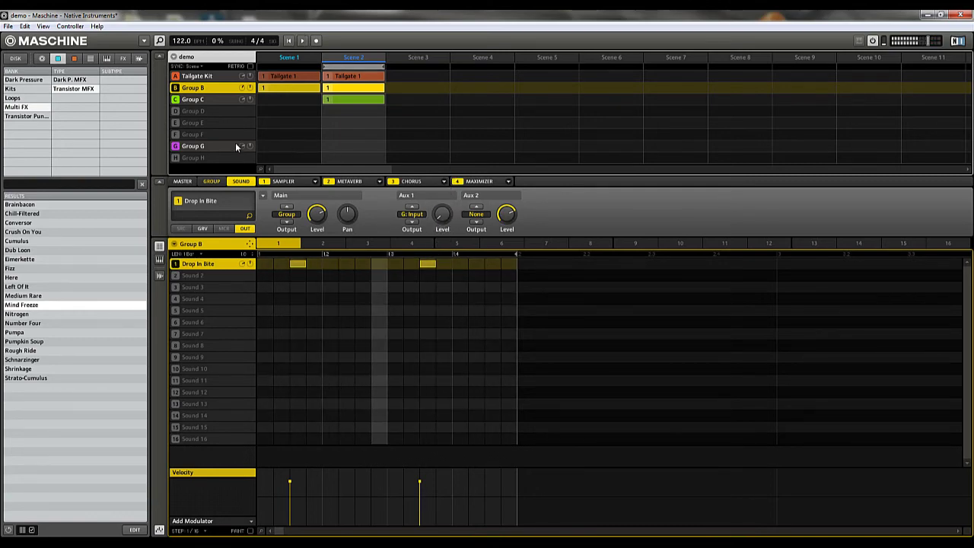
Raise the Reflex mix on Group G's Input sound and remove the last note from Drop In Bite's pattern
click(212, 145)
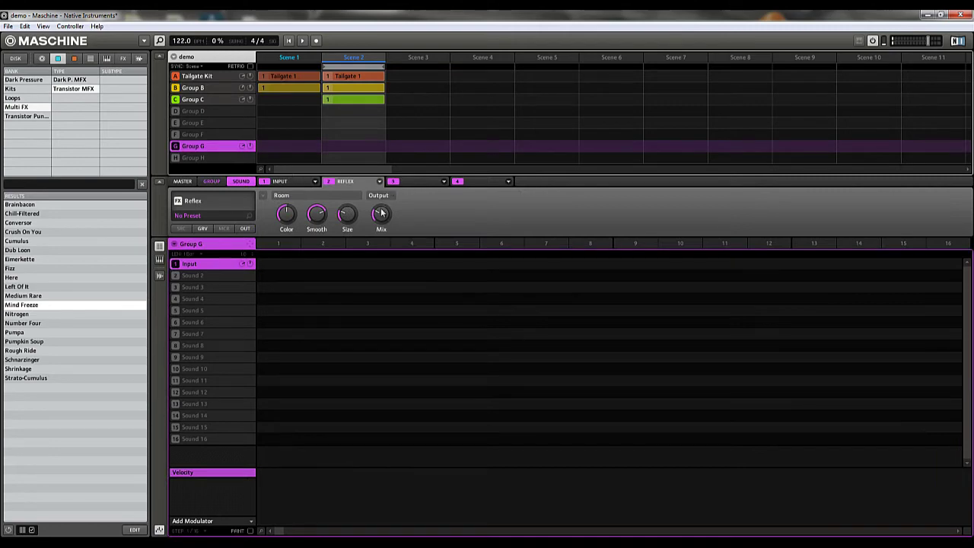
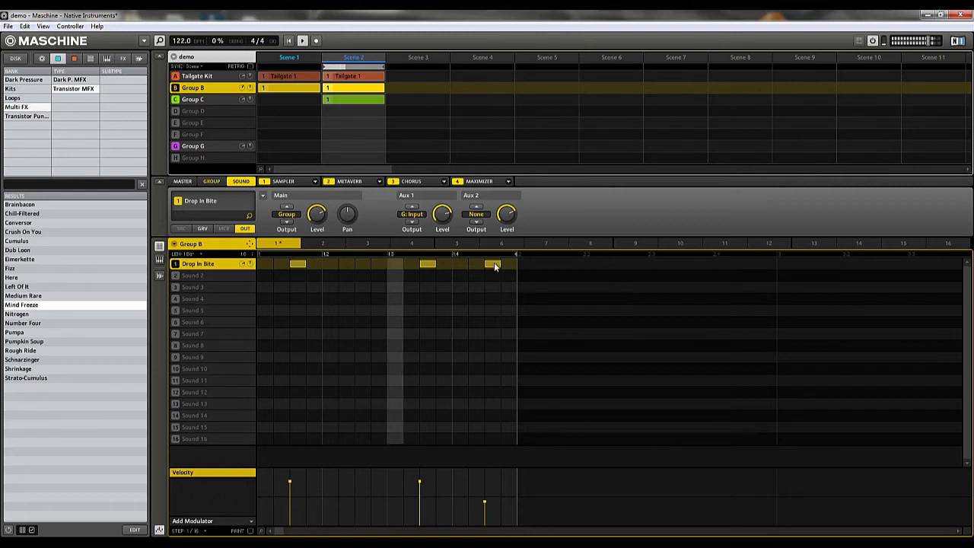
click(492, 263)
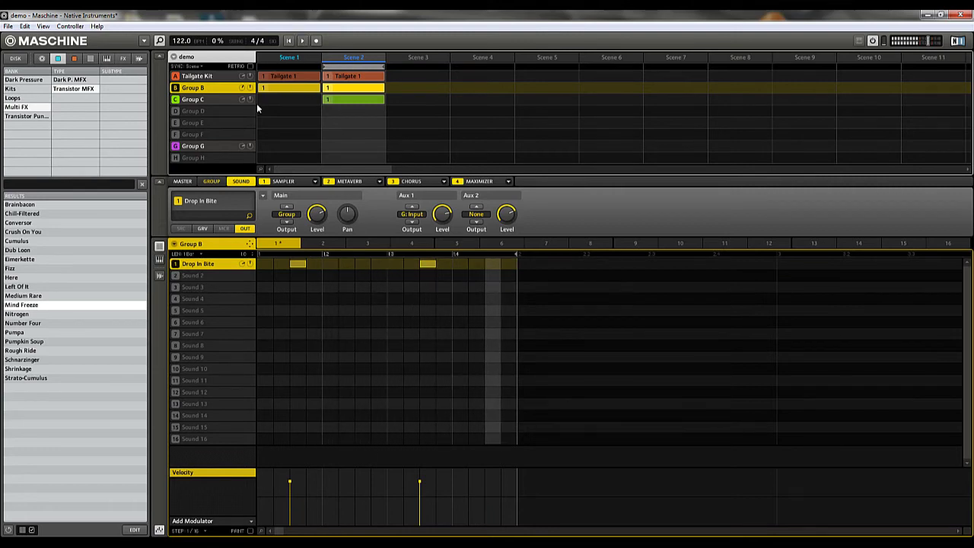
Load the Resochord effect into the third slot of Group G's Input sound
click(206, 146)
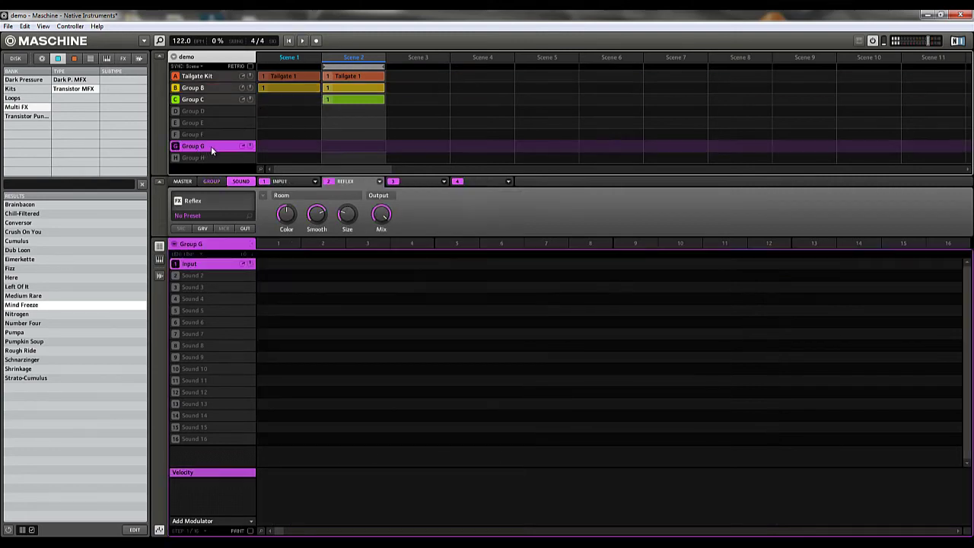
click(444, 182)
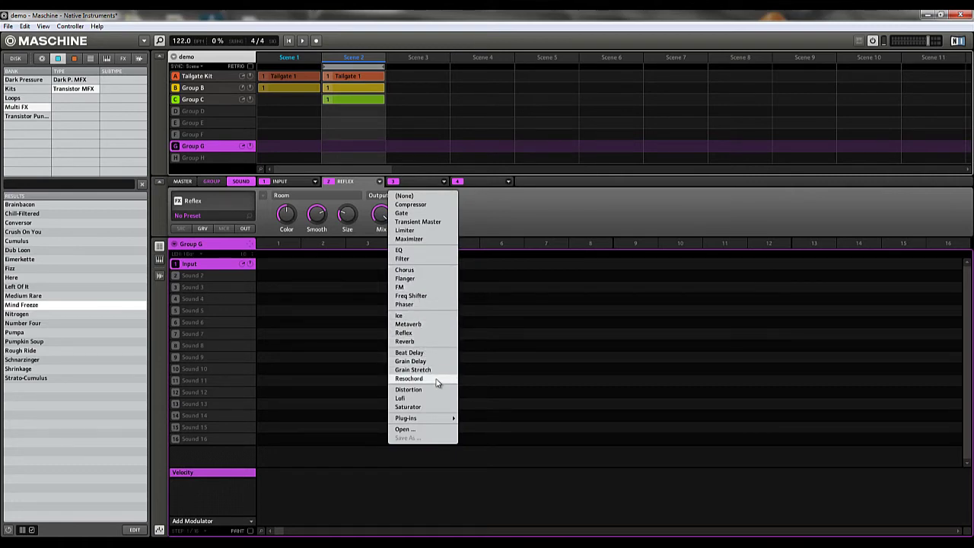
click(411, 378)
mouse_move(506, 219)
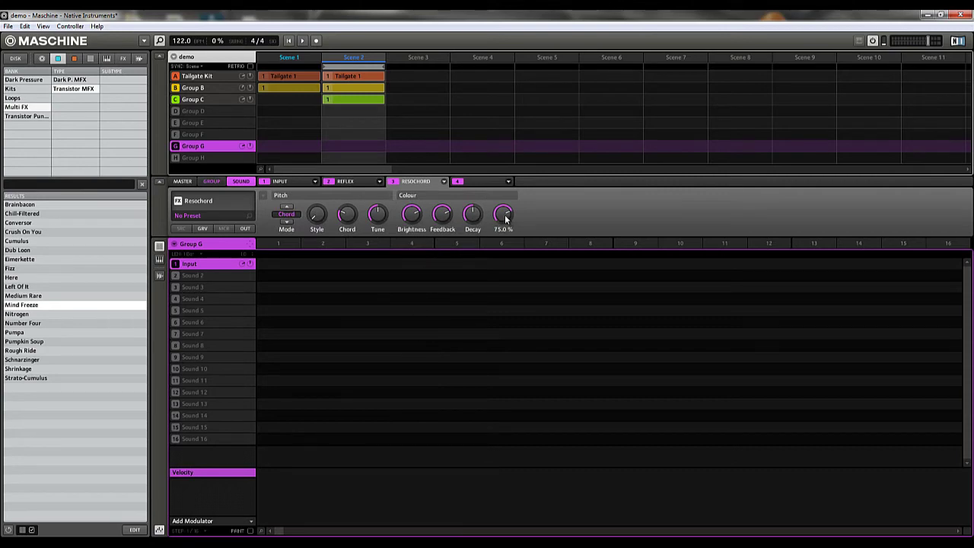
mouse_move(504, 214)
mouse_down()
mouse_move(504, 237)
mouse_move(504, 214)
mouse_up()
Play the scene to listen to the Resochord send, looking at Group B's pattern and Group G's effect settings
key(space)
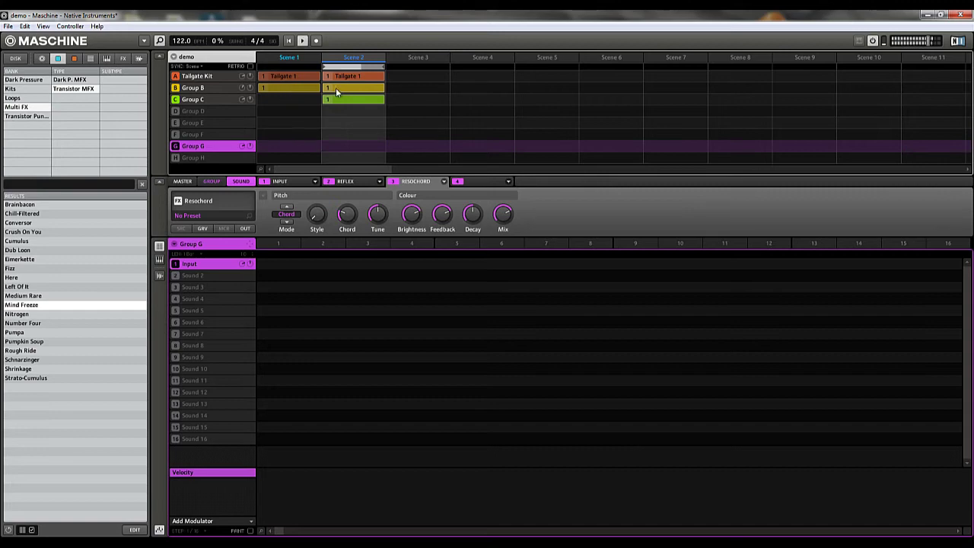
click(338, 88)
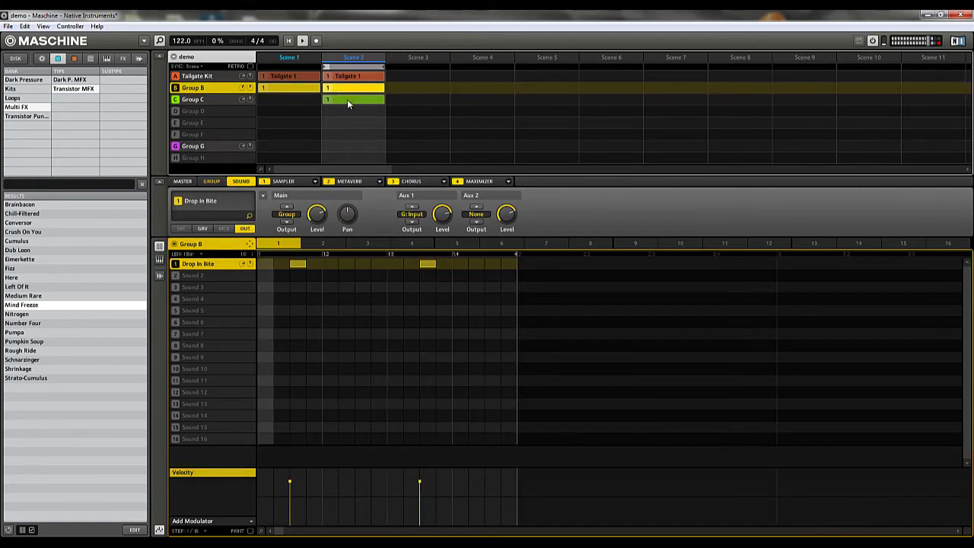
click(225, 147)
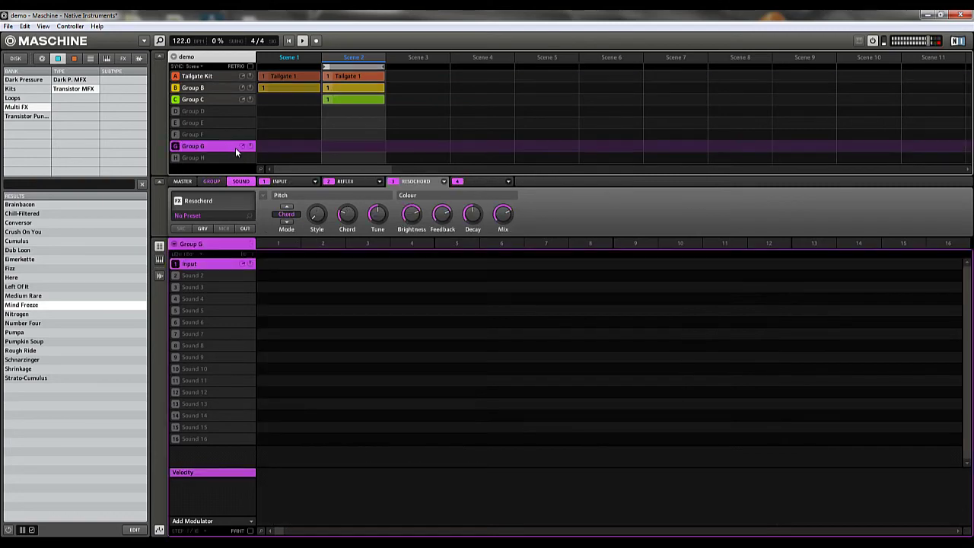
key(space)
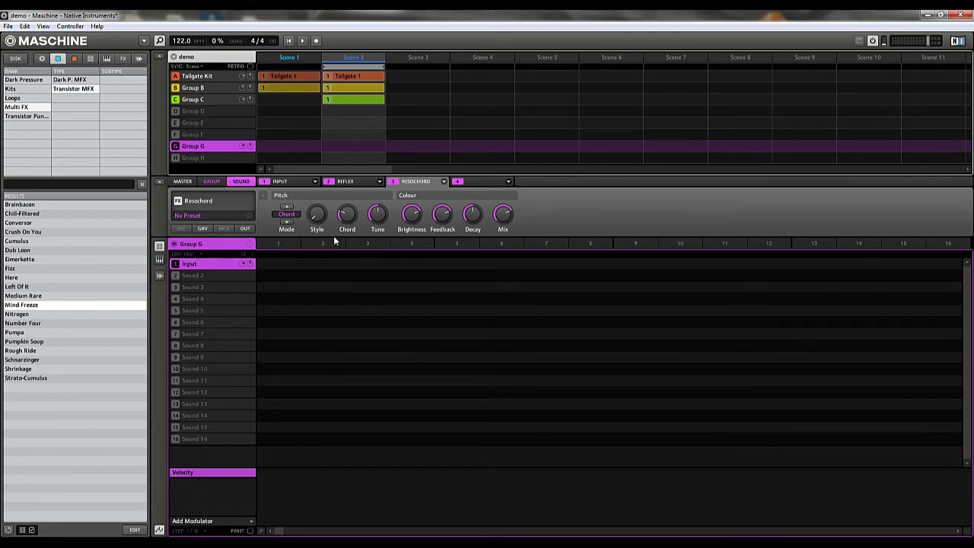
Create pattern 3 for Group G and record a Resochord Brightness modulation into it during playback
click(379, 242)
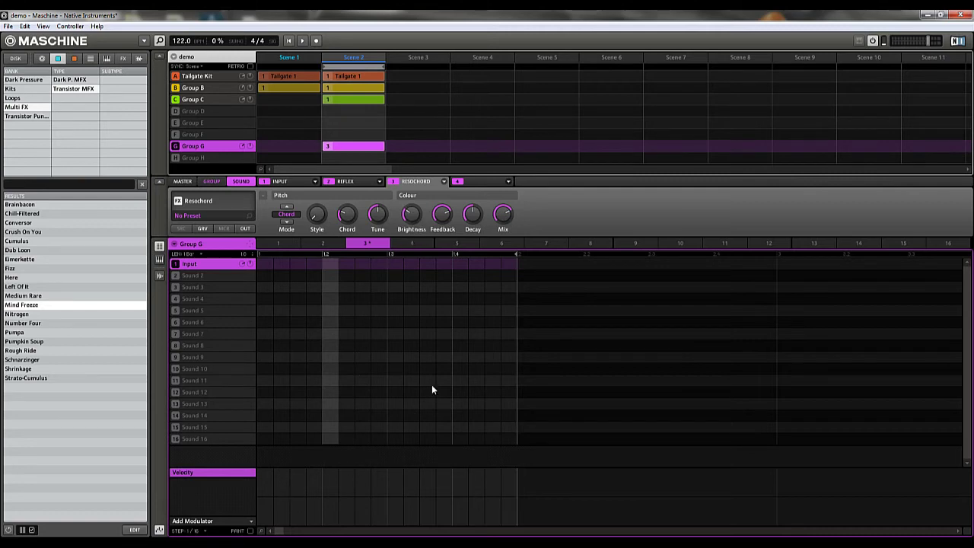
key(space)
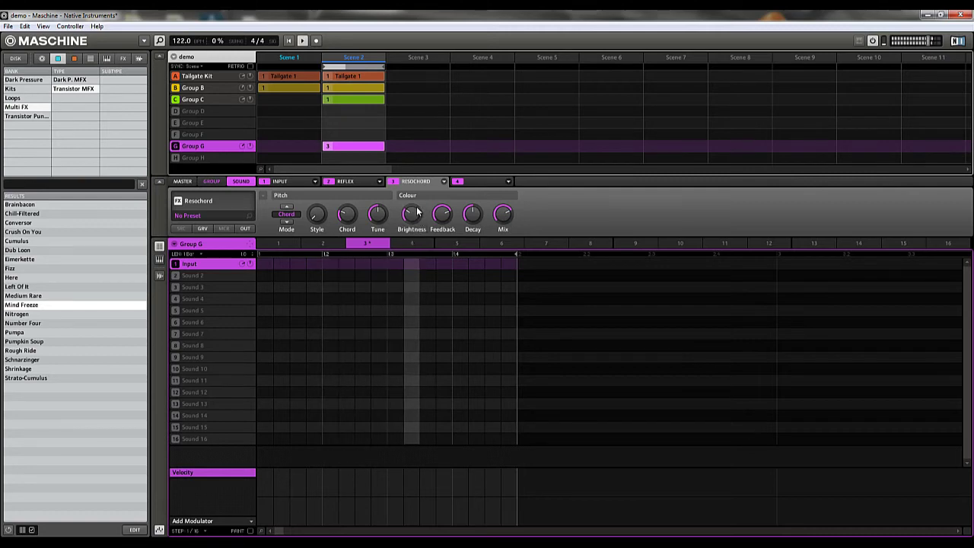
drag(418, 211, 417, 159)
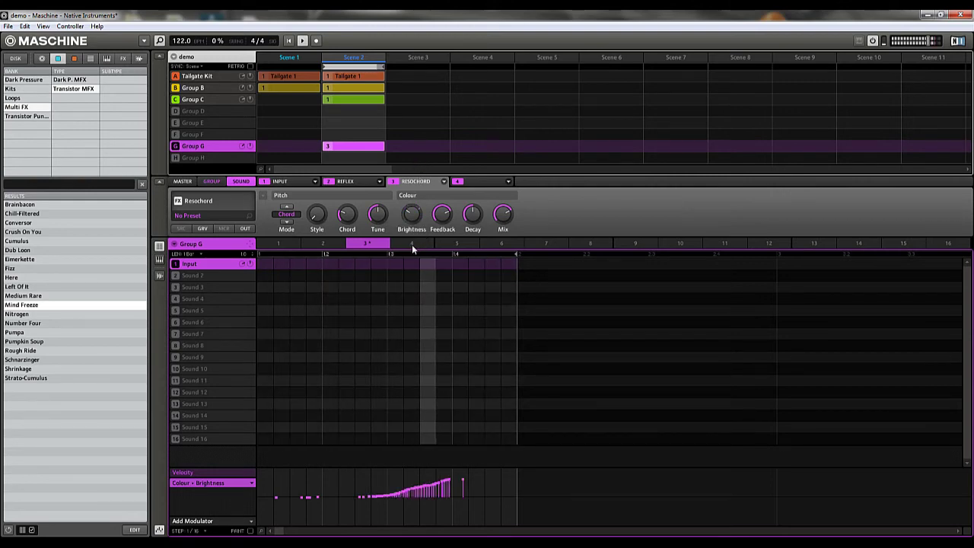
key(space)
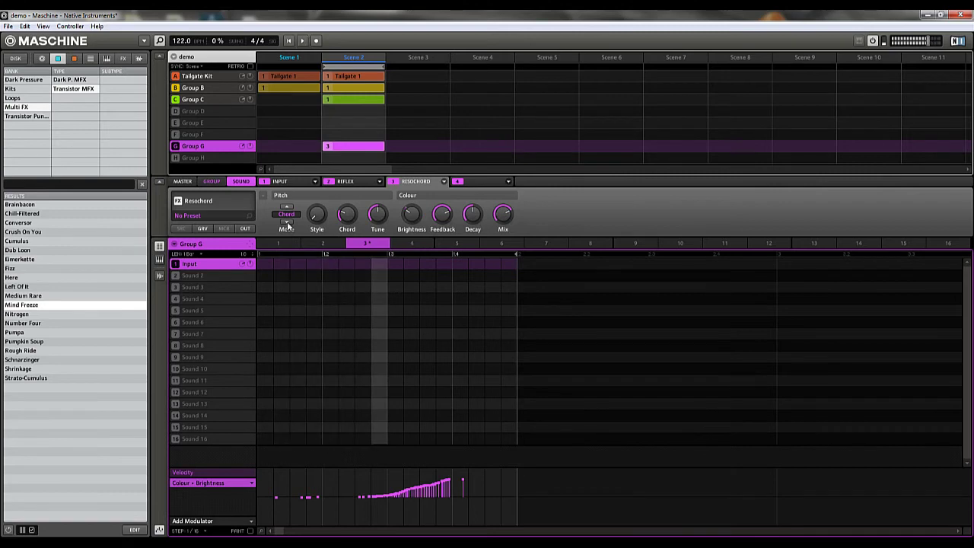
Switch Group G to the empty pattern 4 in Scene 2
click(420, 240)
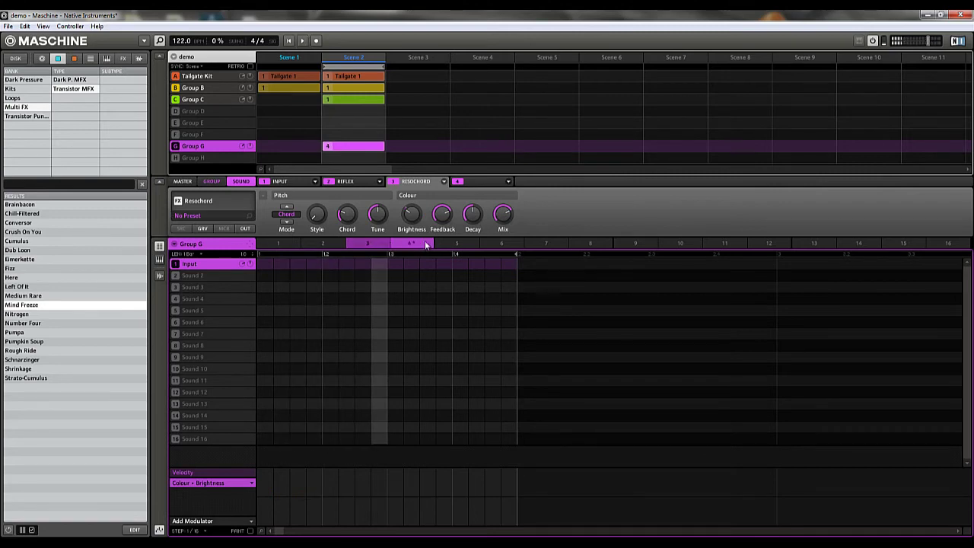
click(472, 244)
click(542, 245)
click(583, 243)
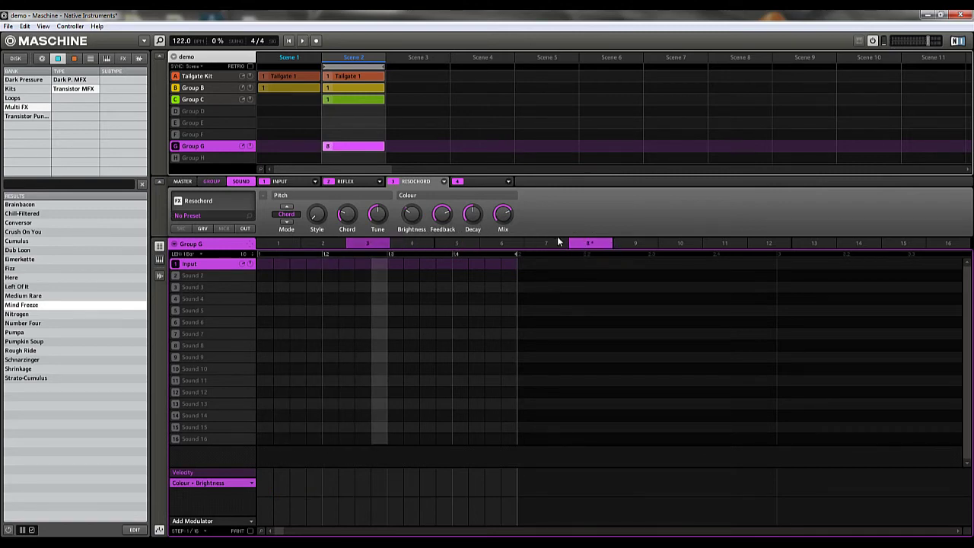
click(441, 243)
click(428, 245)
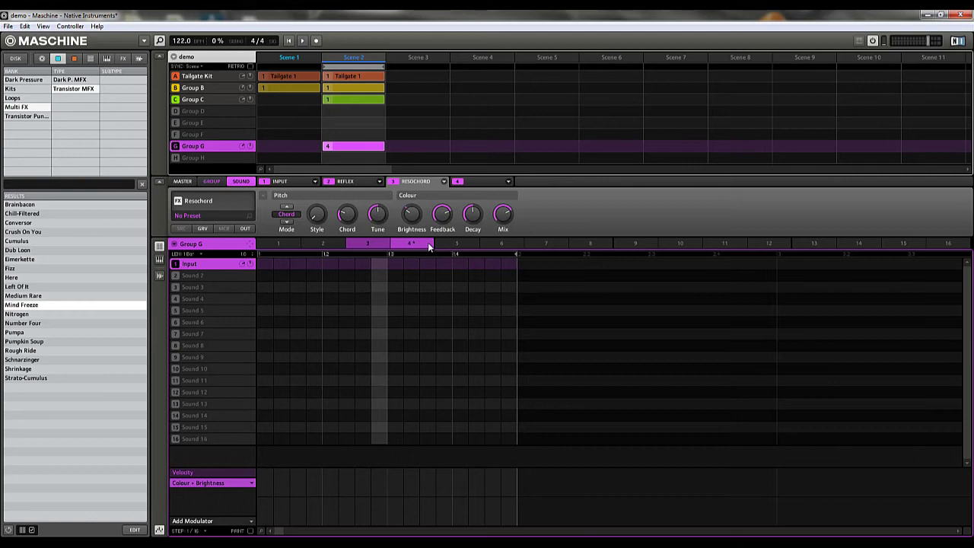
Load Beat Delay into the fourth slot of Group G's Input sound, lower its mix and raise its feedback amount and crossover
click(508, 181)
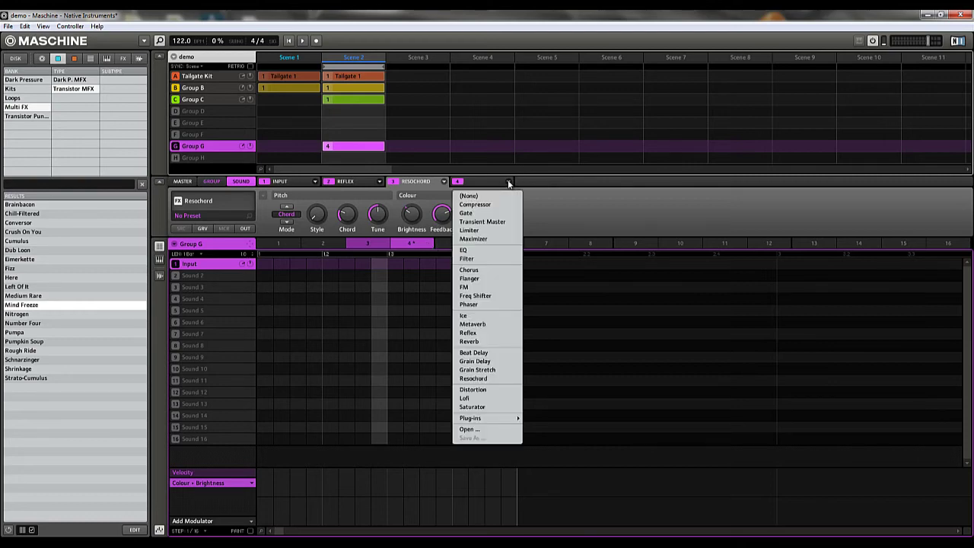
click(480, 353)
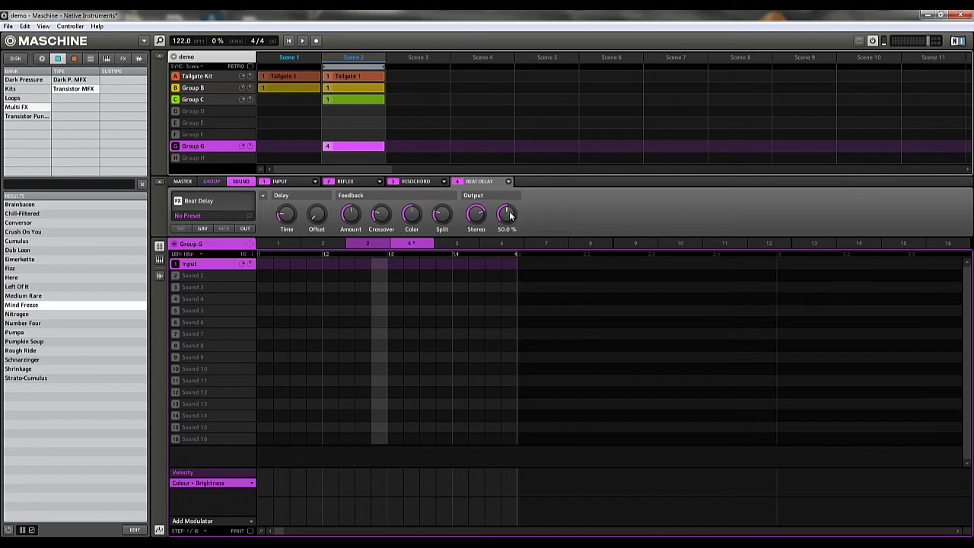
drag(507, 211, 508, 217)
drag(378, 213, 384, 205)
Play the scene while lowering Resochord's mix to about 31% and raising its Chord setting
key(space)
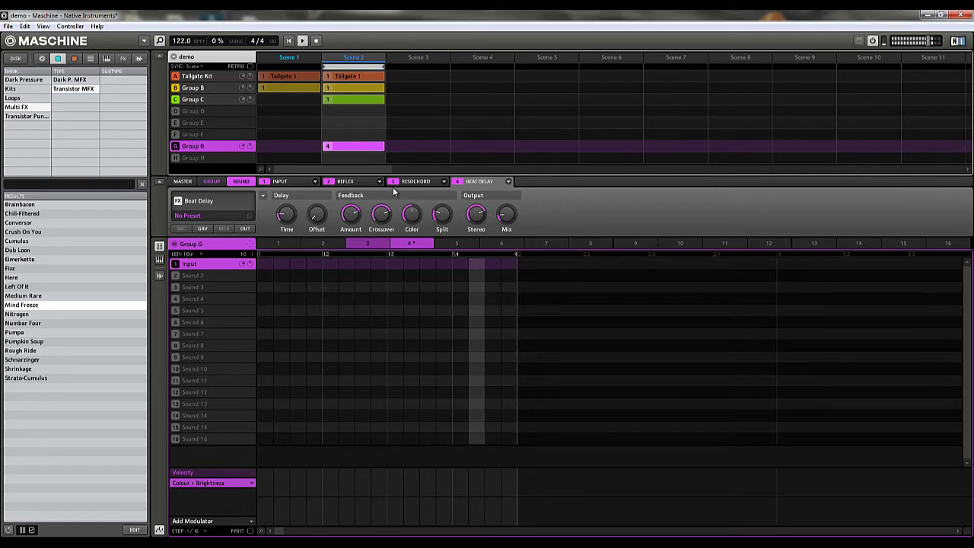
click(430, 180)
drag(504, 217, 507, 240)
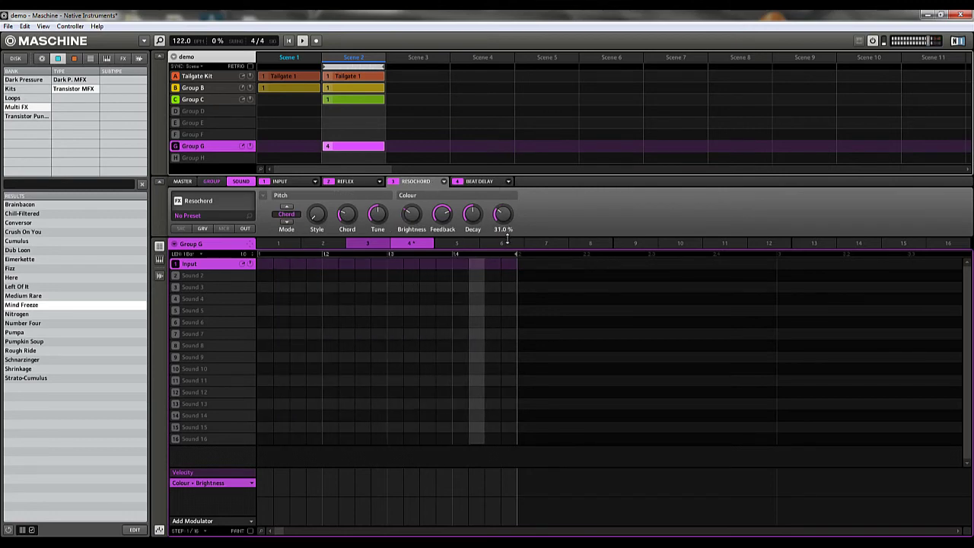
mouse_move(348, 219)
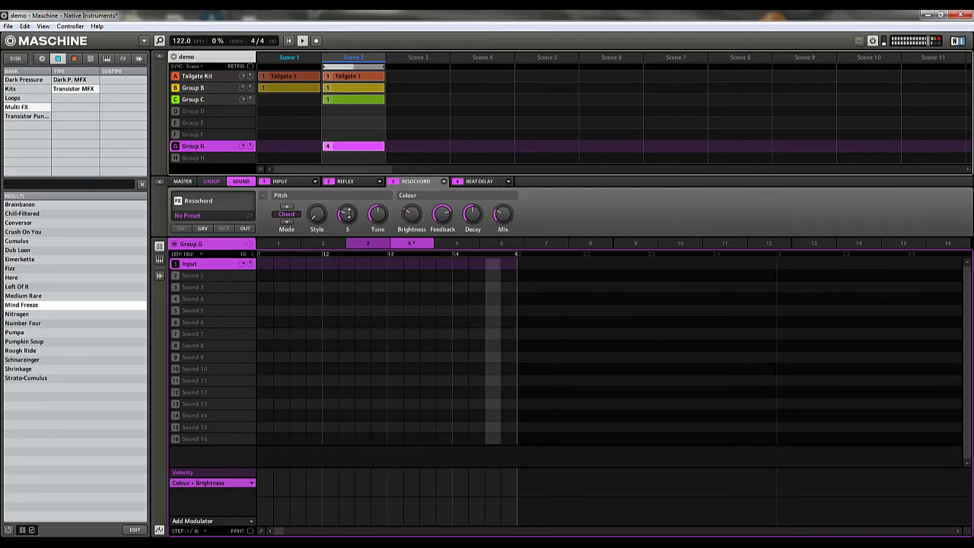
drag(349, 219, 348, 207)
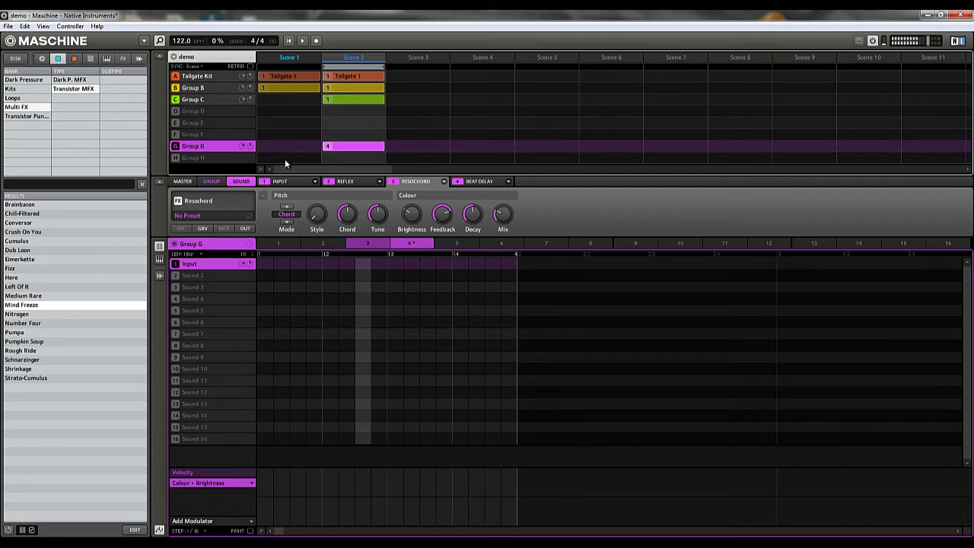
Rename Group G's first sound to "(in) Reflex"
double_click(200, 264)
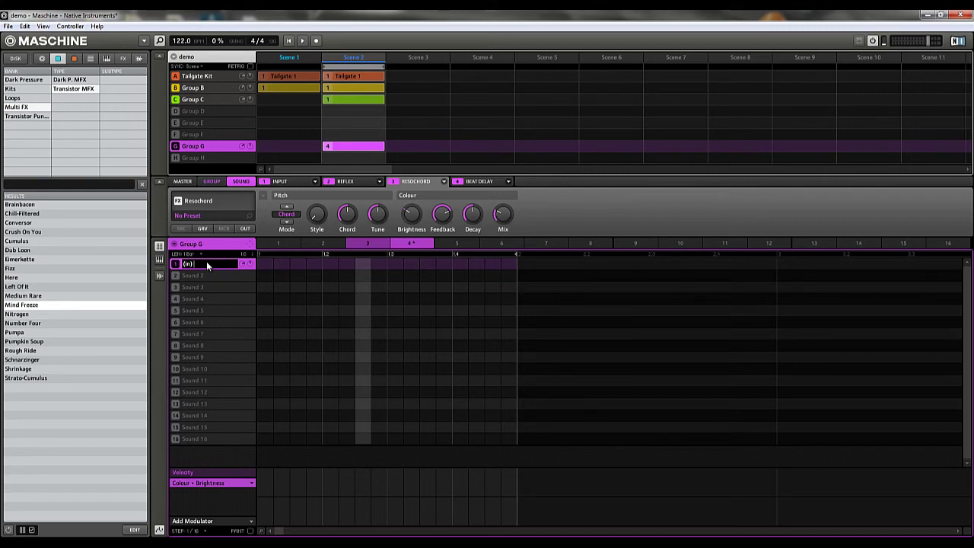
text((in) Reflex)
key(Return)
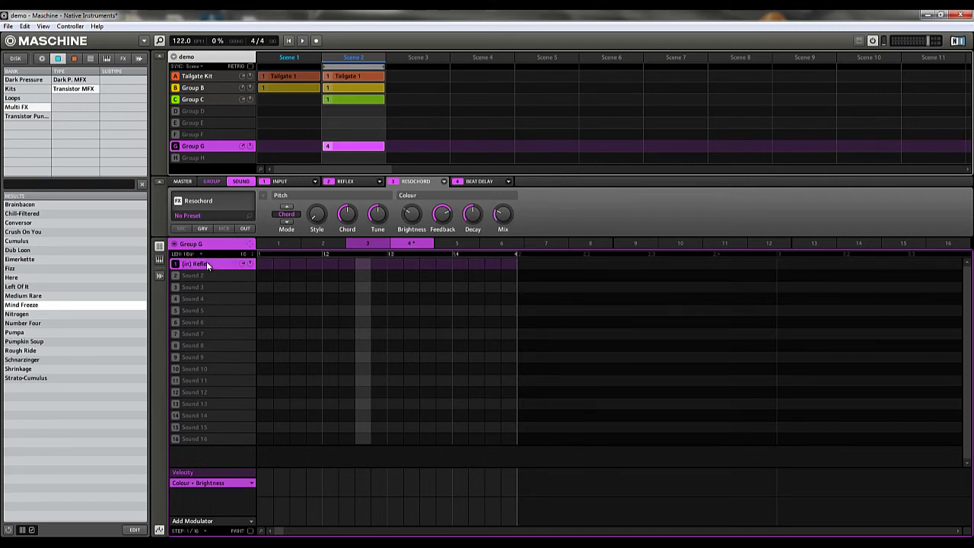
Load the Distortion effect into the first slot of Group G's Sound 2
click(203, 275)
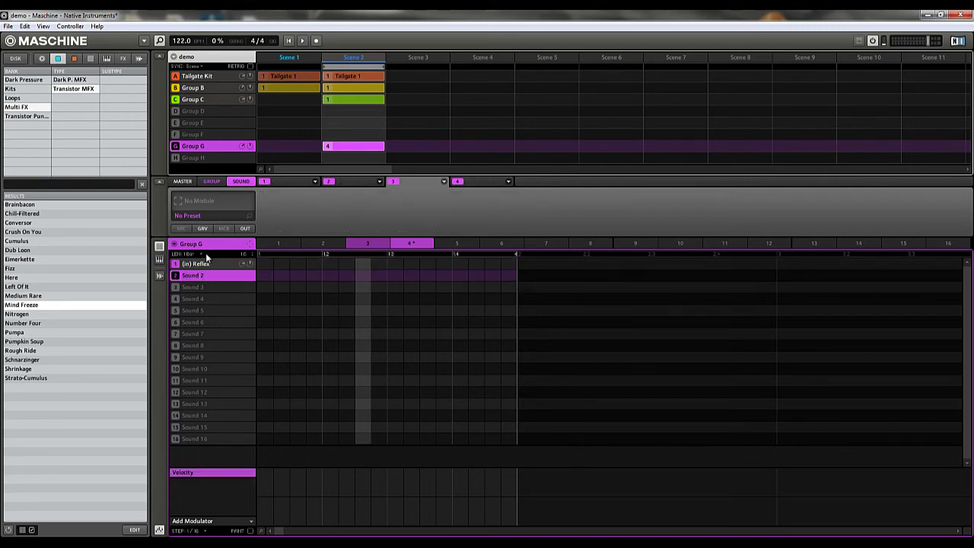
click(204, 263)
click(210, 273)
click(219, 263)
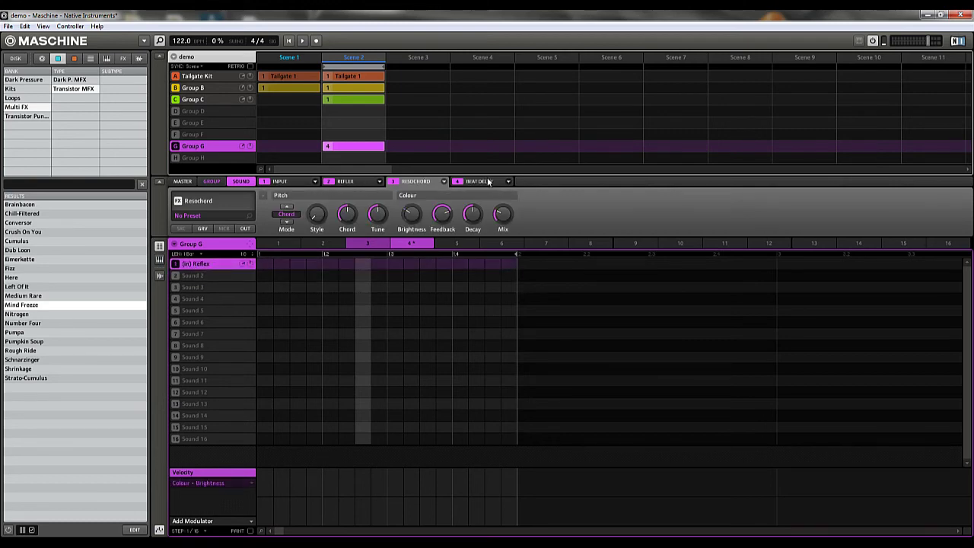
click(211, 274)
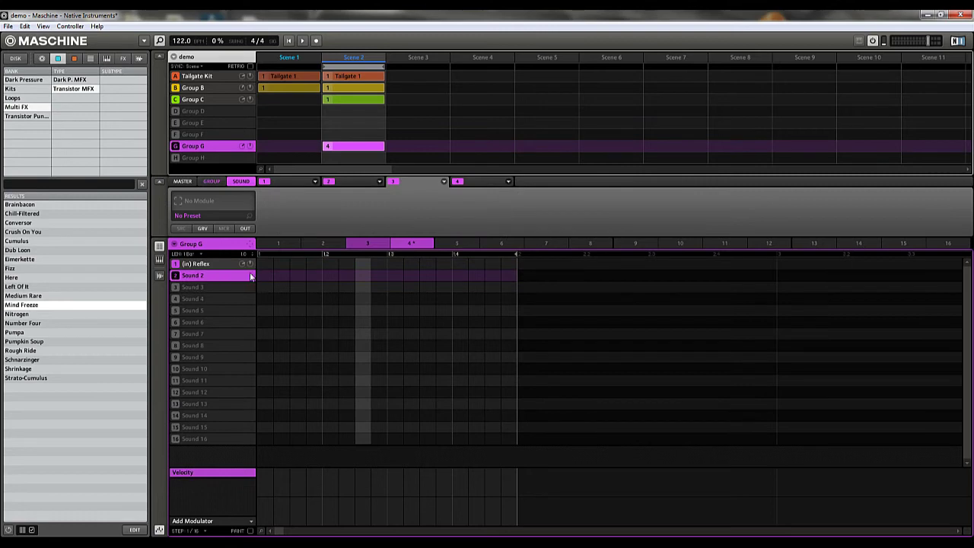
click(315, 182)
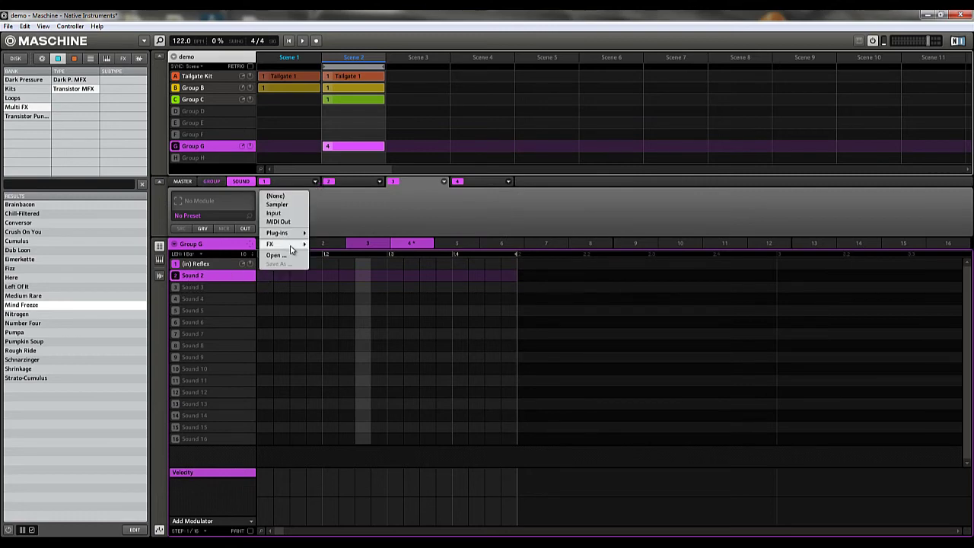
mouse_move(297, 244)
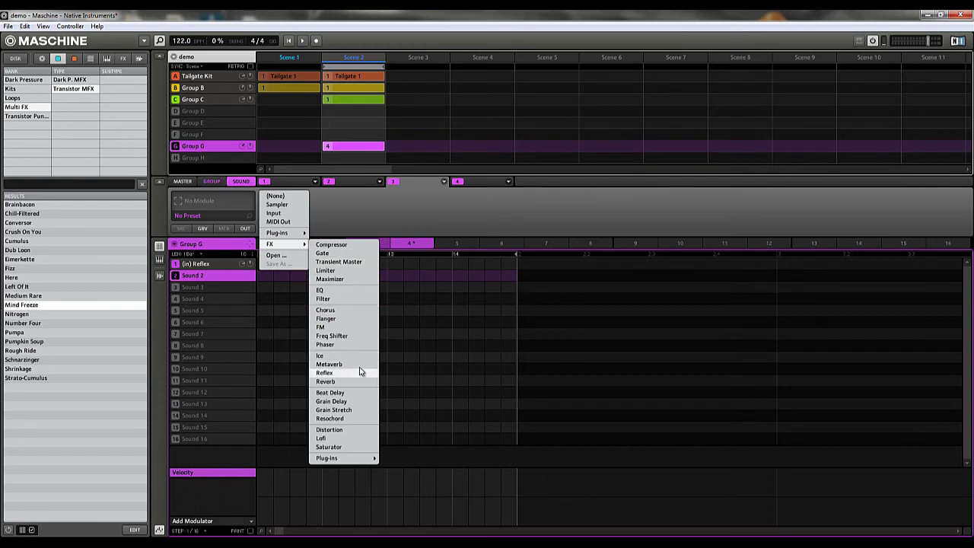
click(364, 431)
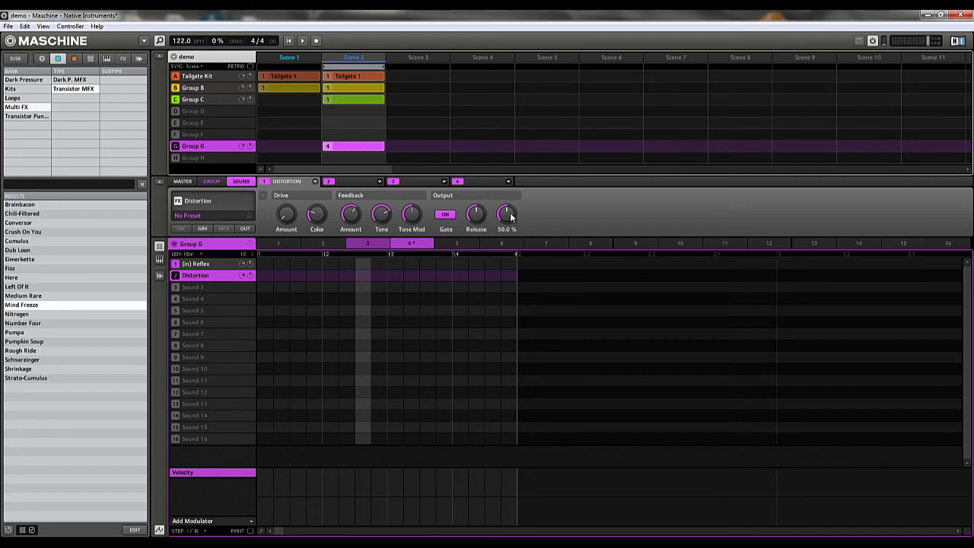
Route the main output of the (in) Reflex sound to G: Distortion and select the Distortion sound
click(213, 264)
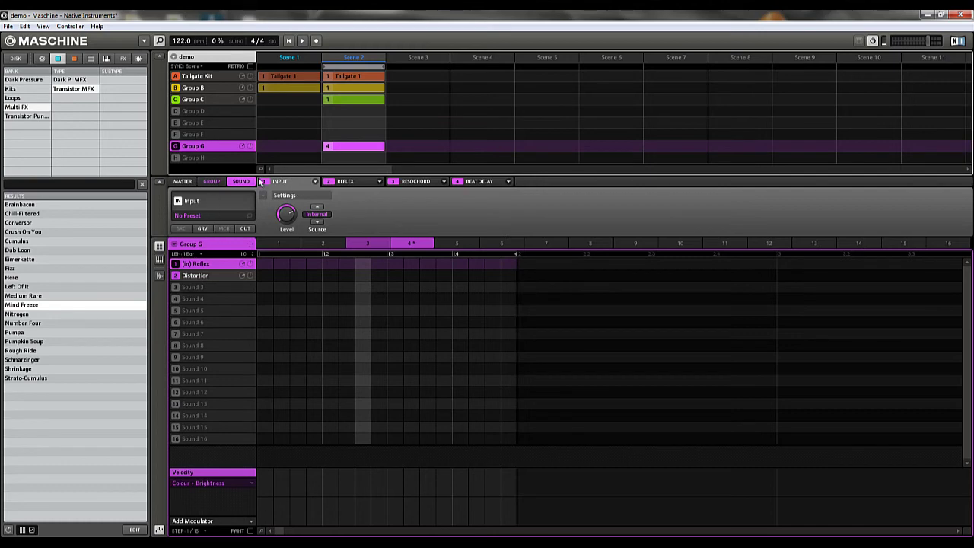
click(248, 229)
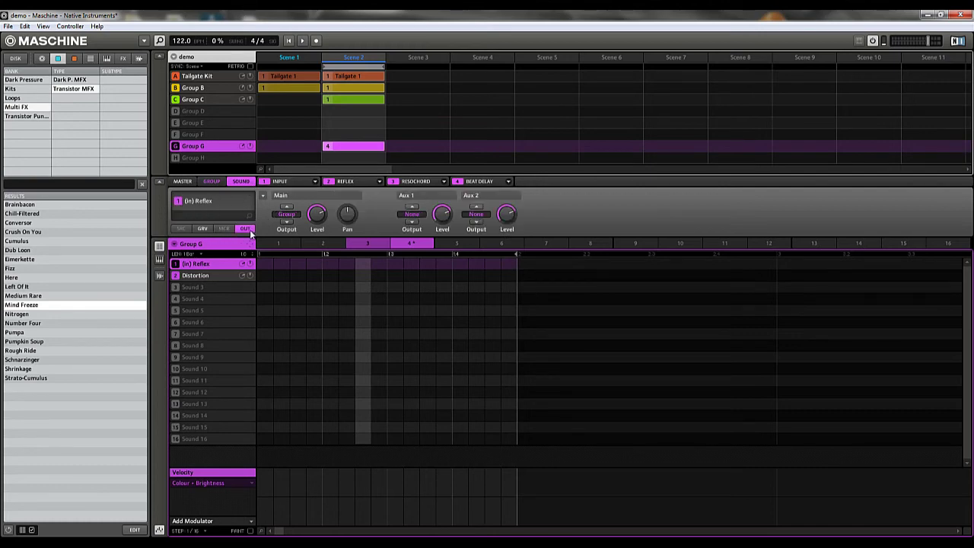
click(291, 218)
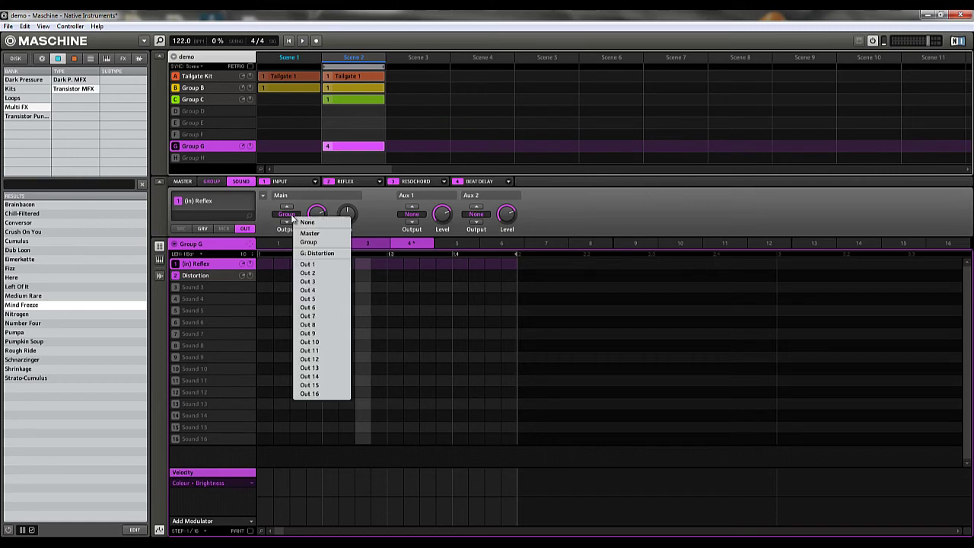
click(312, 256)
click(214, 278)
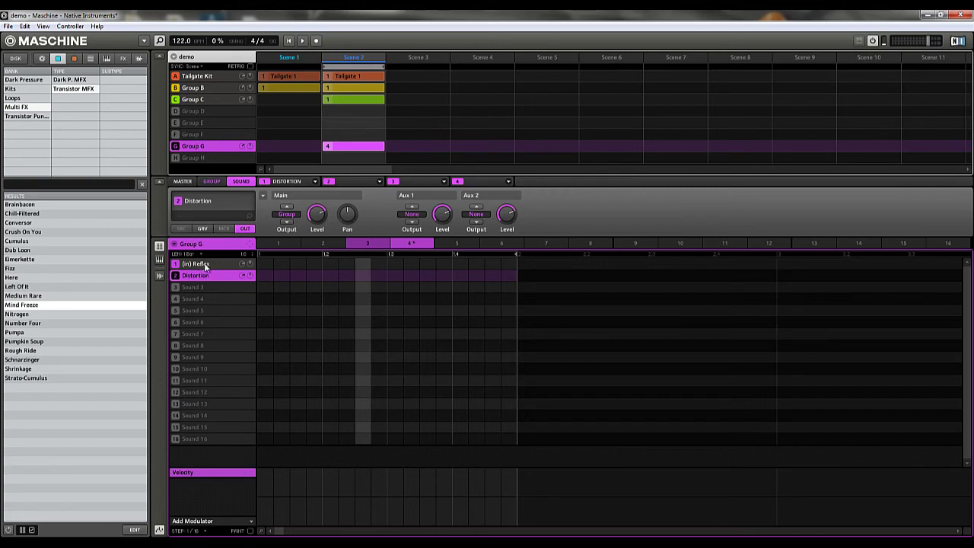
Examine the (in) Reflex sound's effect slots and the output routing of the Distortion sound and Group G
click(201, 264)
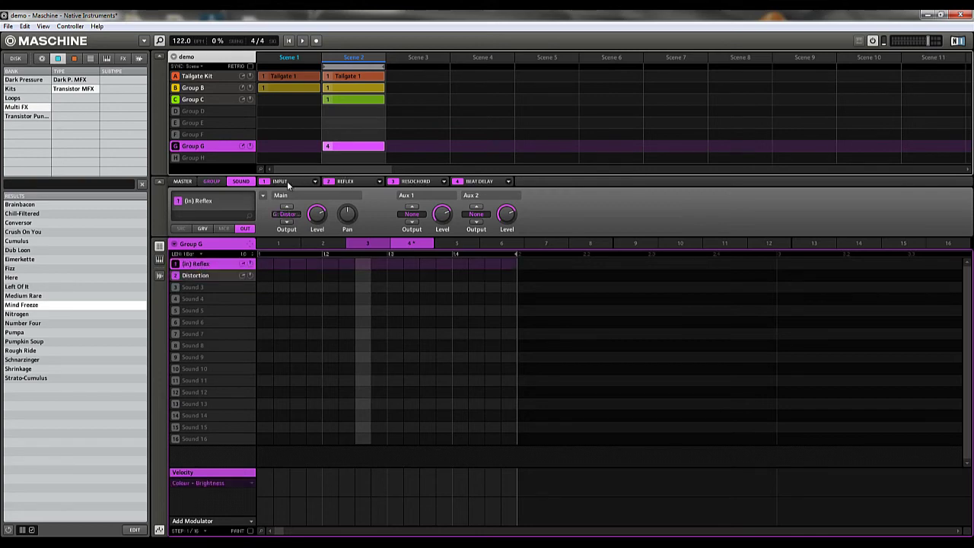
click(364, 183)
click(418, 184)
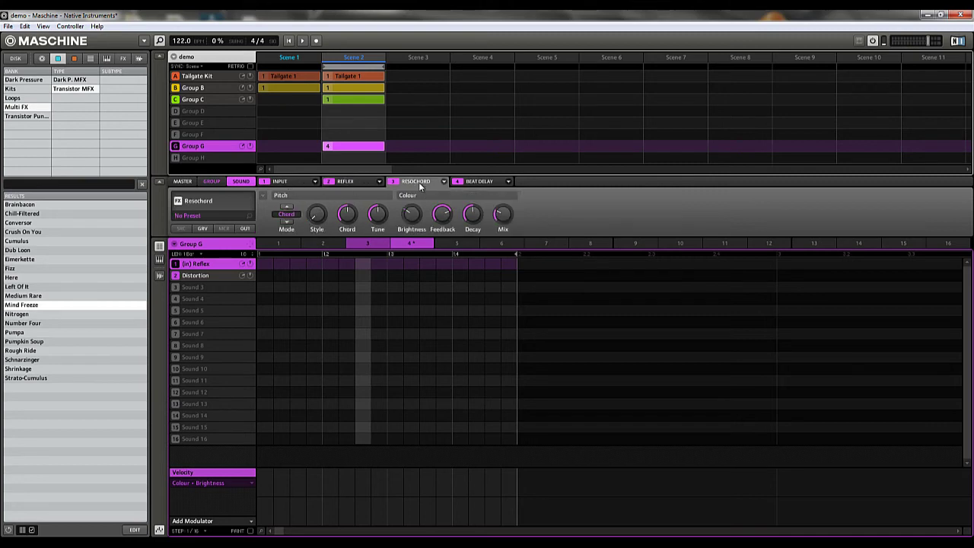
click(475, 183)
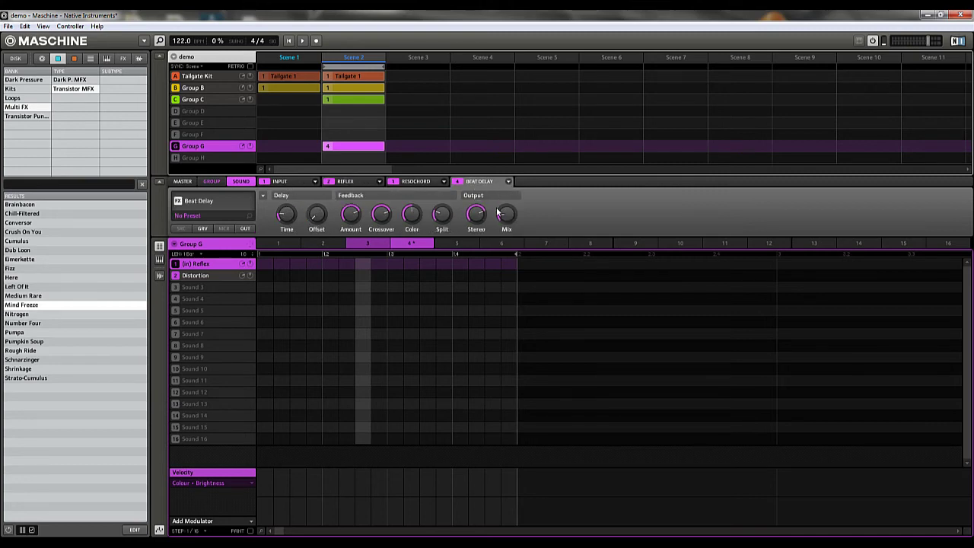
click(216, 275)
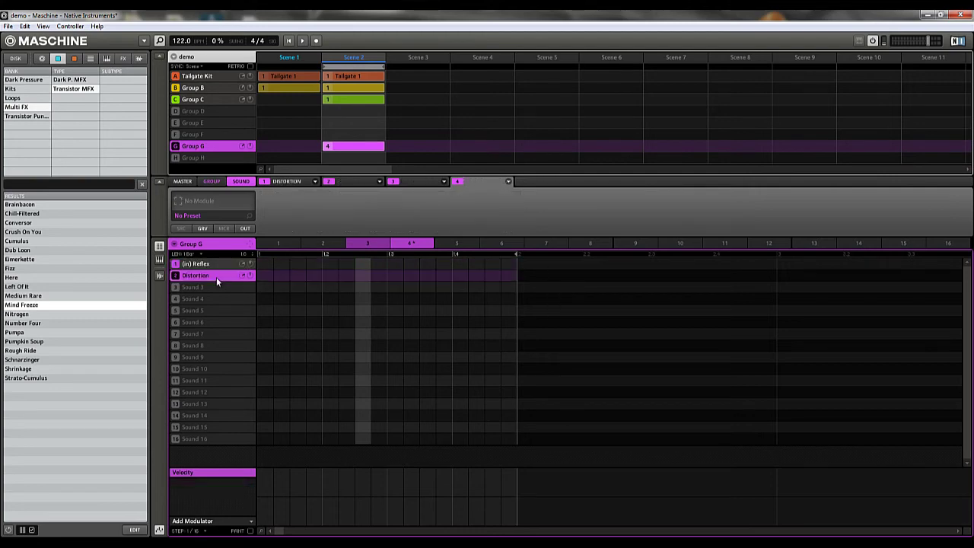
click(244, 229)
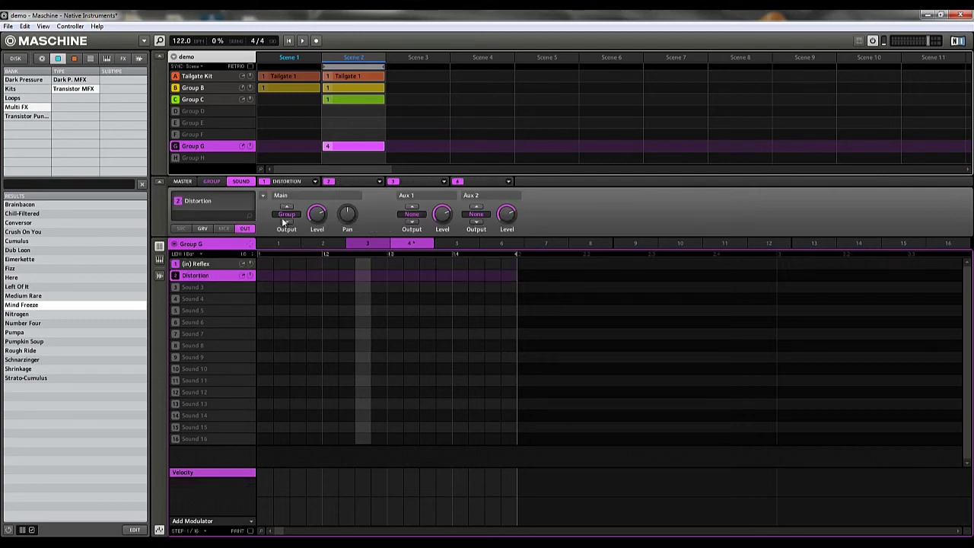
click(211, 183)
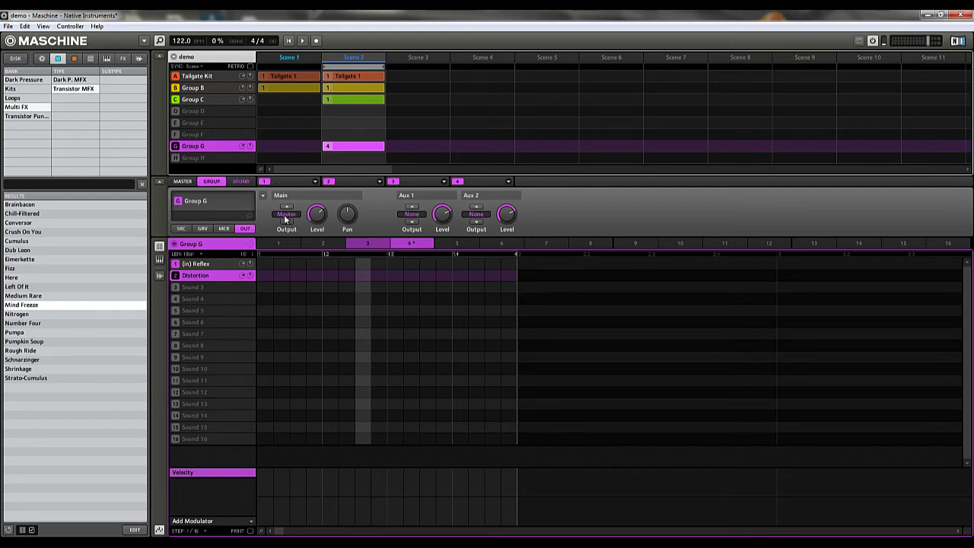
click(215, 266)
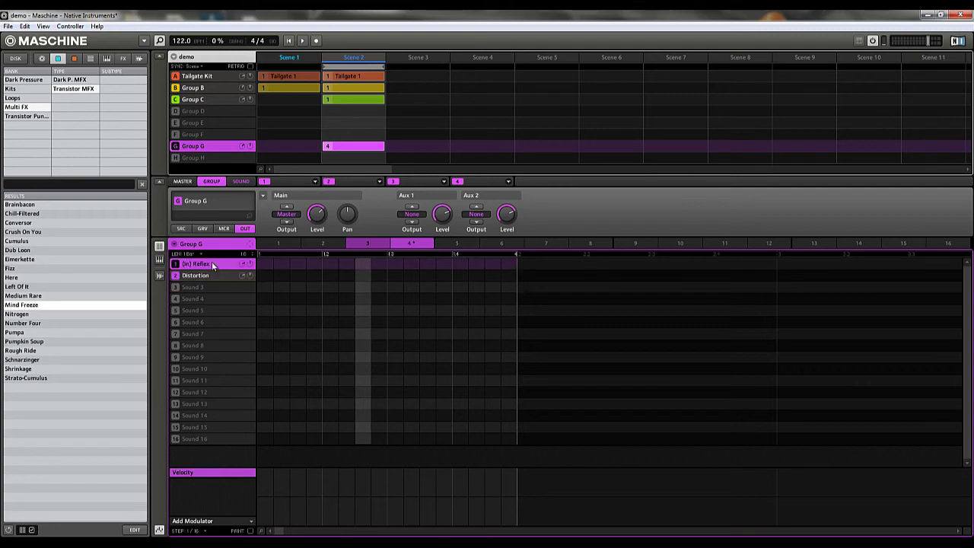
click(215, 274)
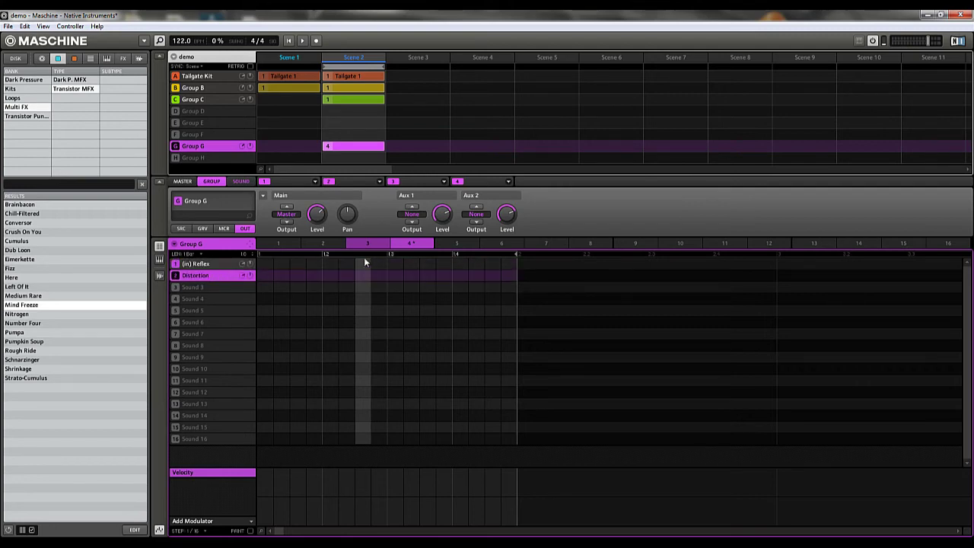
Select pattern 5 for Group G and lengthen it to 4 bars
click(471, 243)
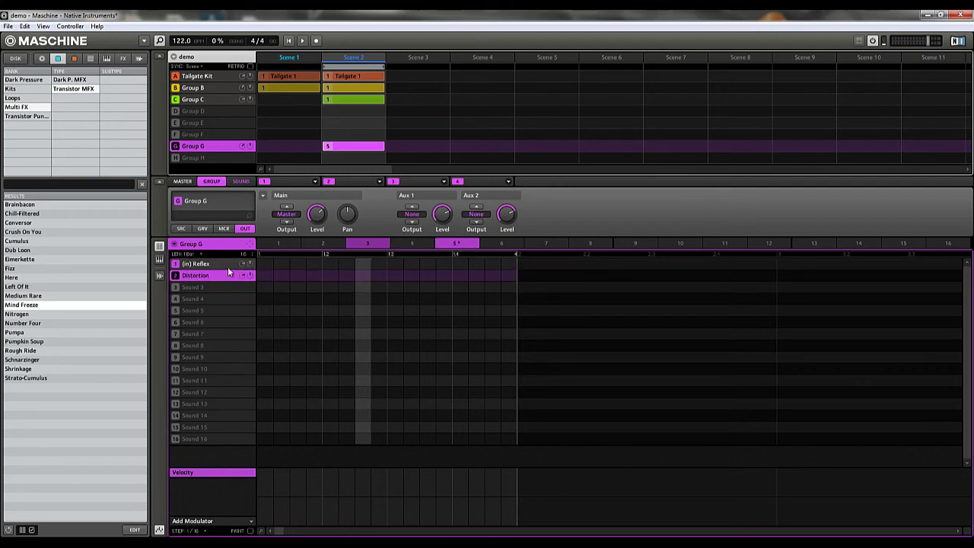
scroll(245, 256, up, 1)
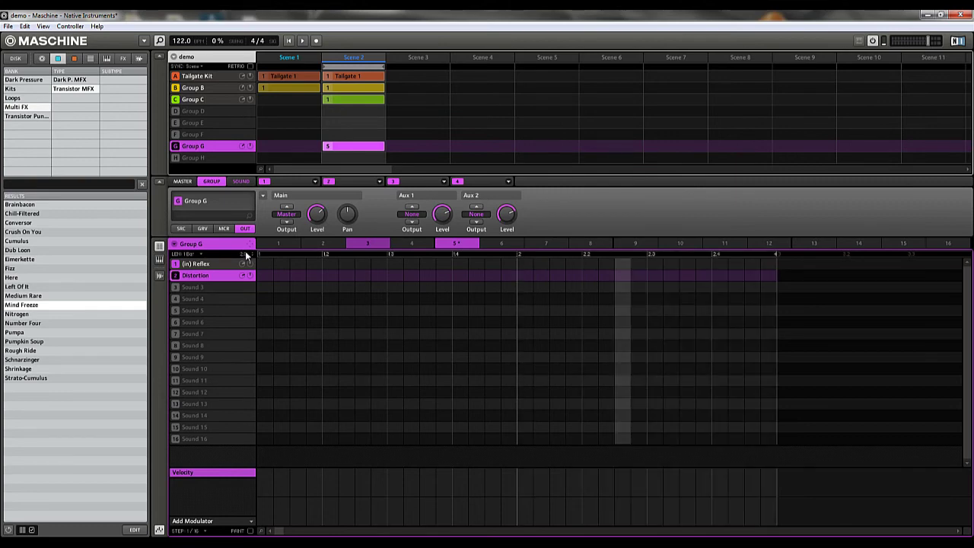
scroll(246, 256, up, 1)
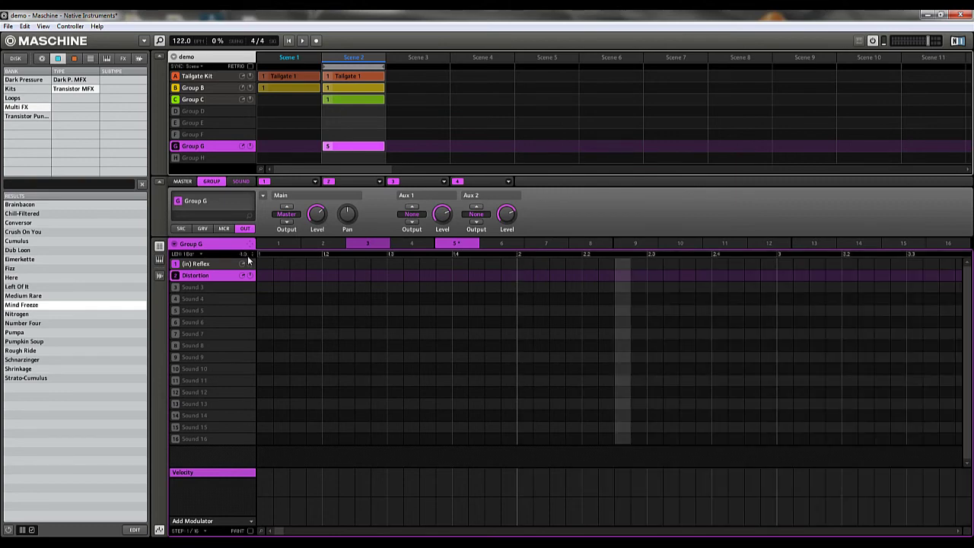
Play the scene and record modulation of the Distortion sound's output Mix into the pattern
key(space)
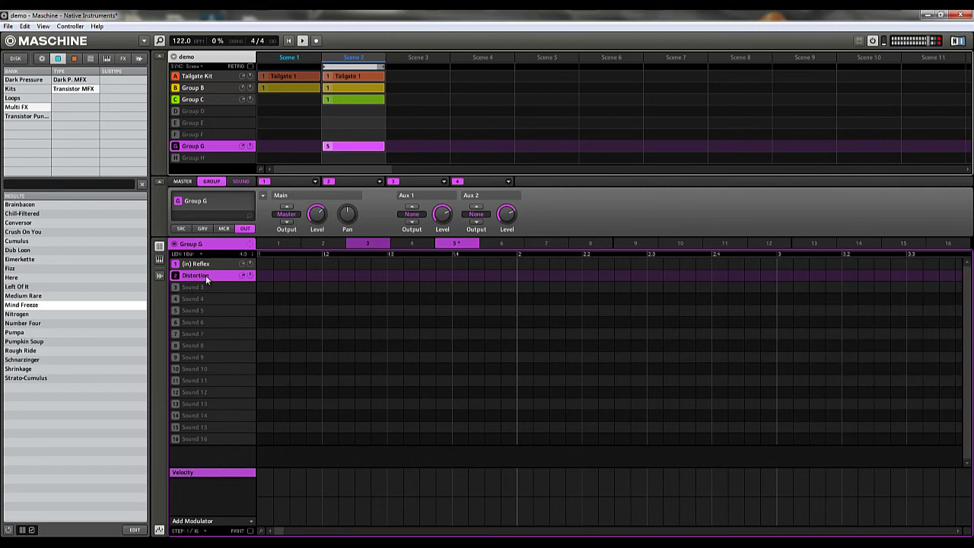
click(243, 181)
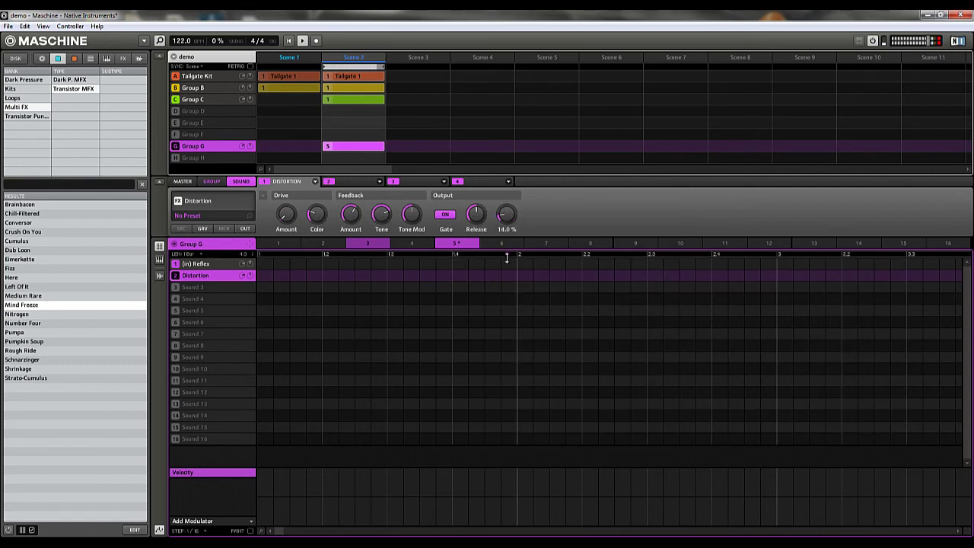
mouse_move(507, 213)
mouse_down()
mouse_move(513, 168)
mouse_move(510, 186)
mouse_move(499, 106)
mouse_up()
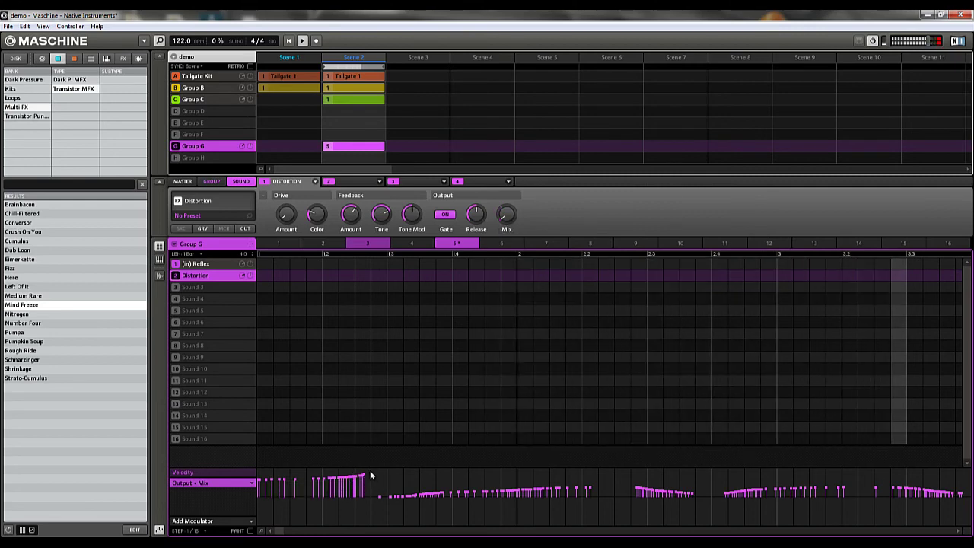
Lower the Output Mix modulation points at the pattern's start and record modulation of Distortion's Drive Amount
drag(370, 470, 237, 505)
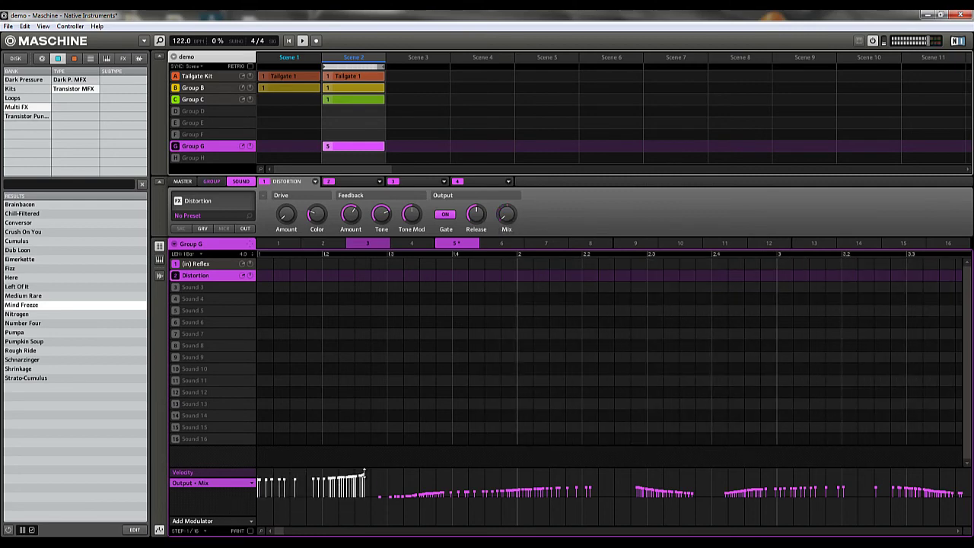
drag(364, 475, 364, 493)
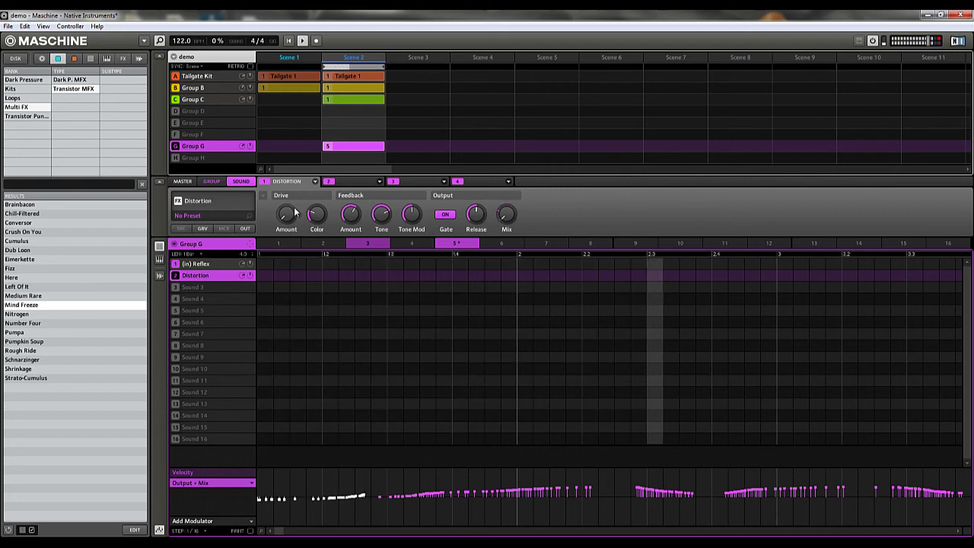
mouse_move(297, 204)
mouse_down()
mouse_move(299, 156)
mouse_move(294, 202)
mouse_move(302, 162)
mouse_move(305, 192)
mouse_up()
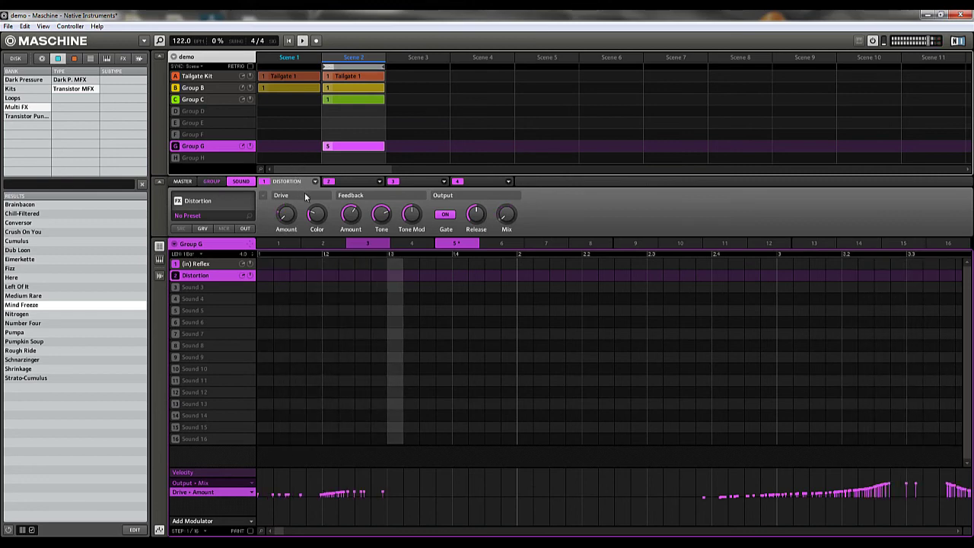
click(207, 288)
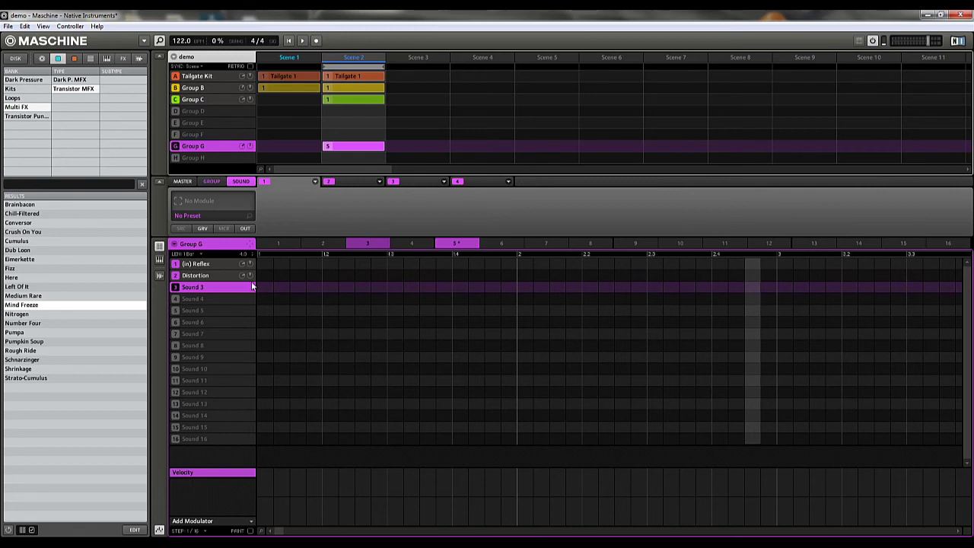
click(202, 277)
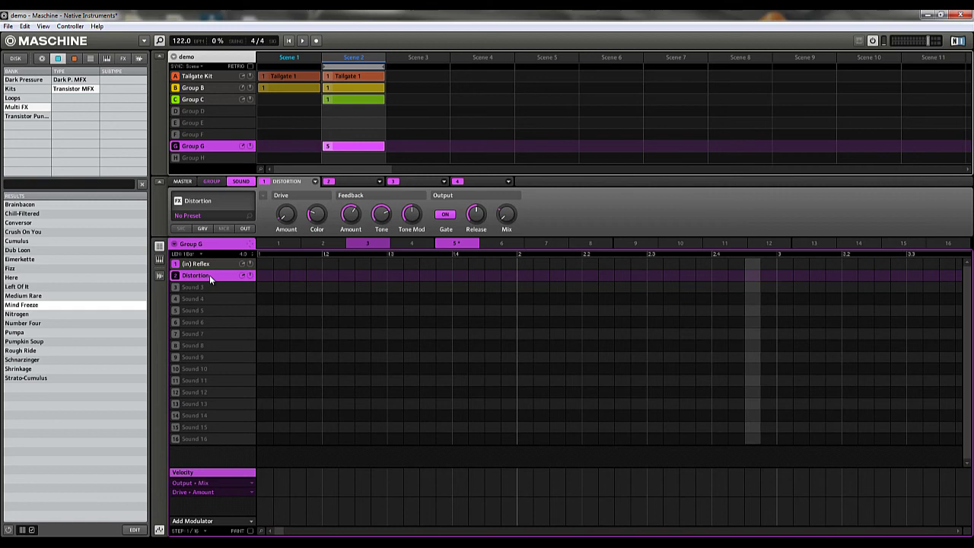
click(218, 76)
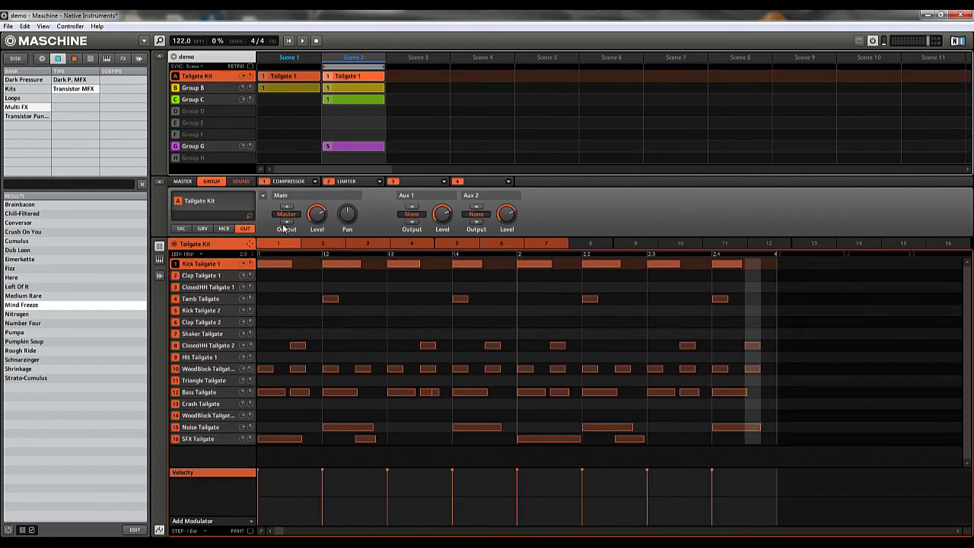
Load the Input module into the first slot of Group G's Sound 8
click(211, 148)
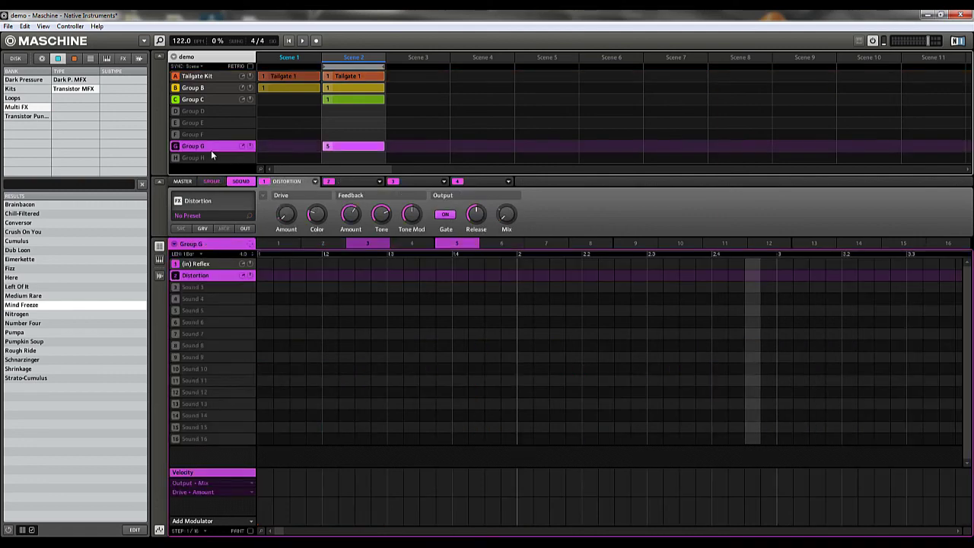
click(194, 357)
click(214, 346)
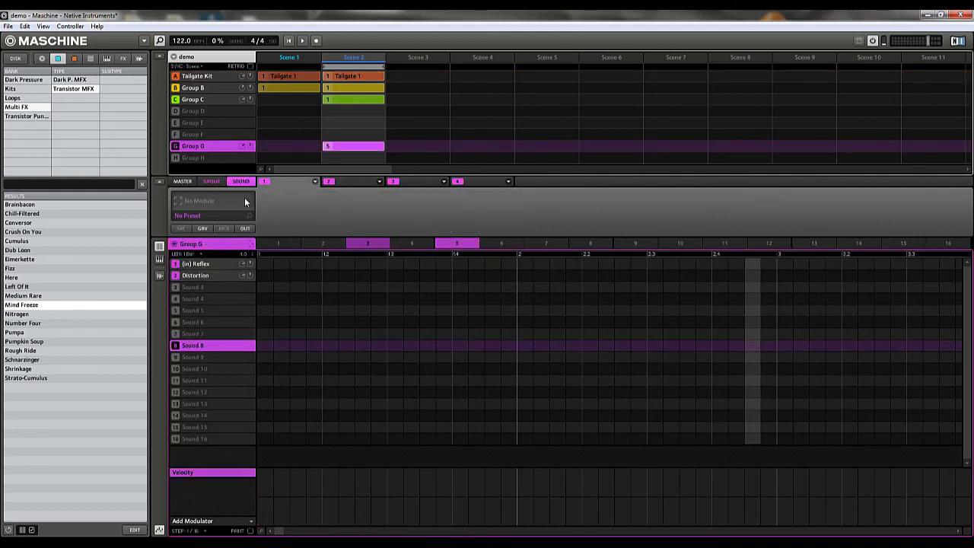
click(314, 182)
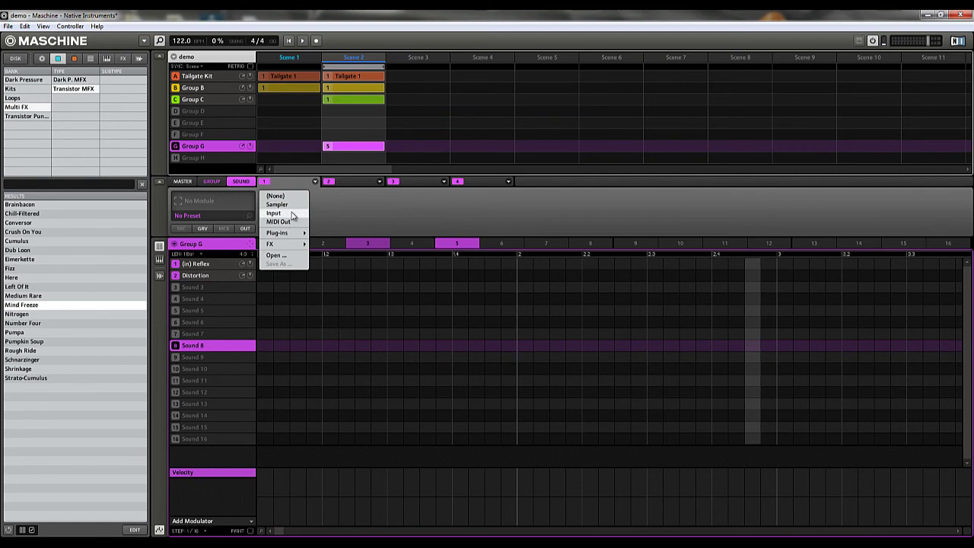
click(293, 214)
Rename Group G's Sound 8 to "(in) Drums Filtered" and load the Filter effect into its second slot
double_click(204, 346)
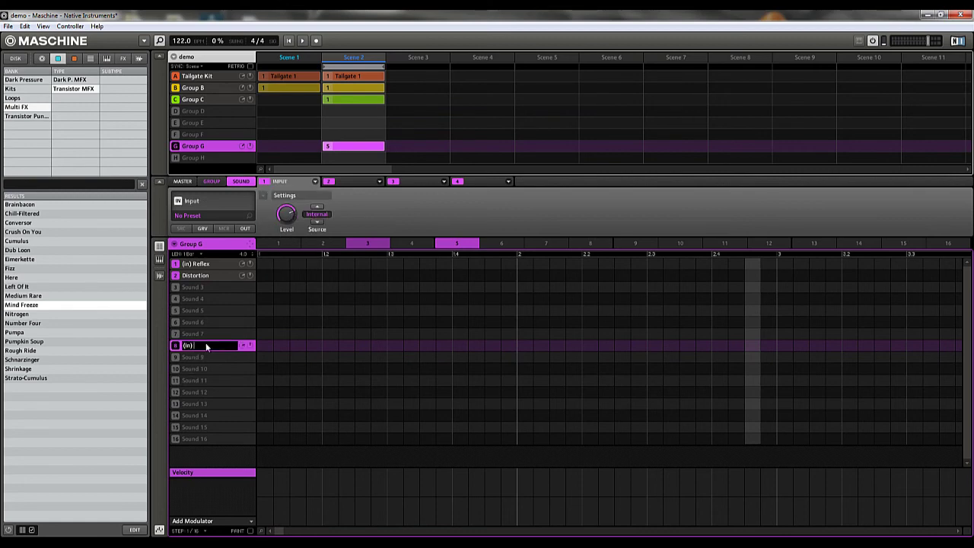
text((in) Drums Filtered)
key(Return)
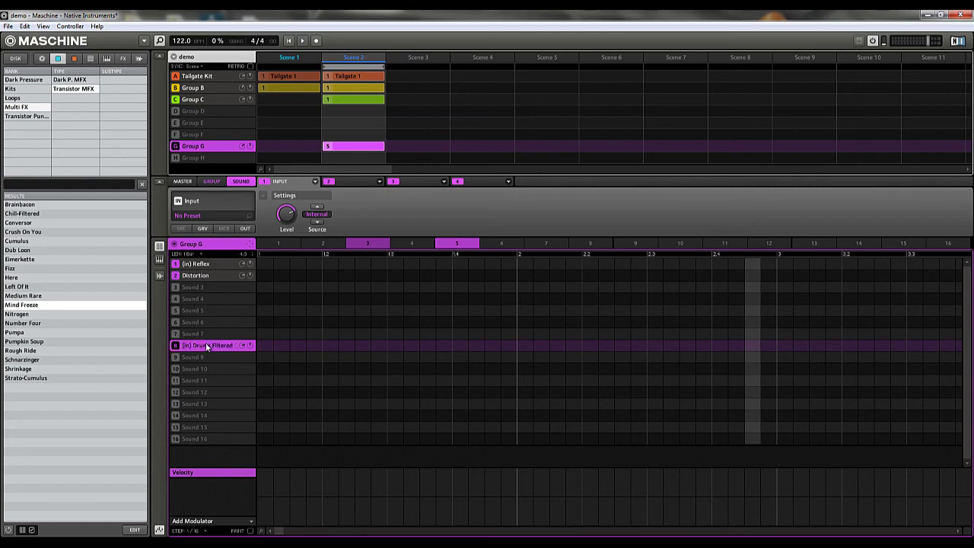
click(380, 182)
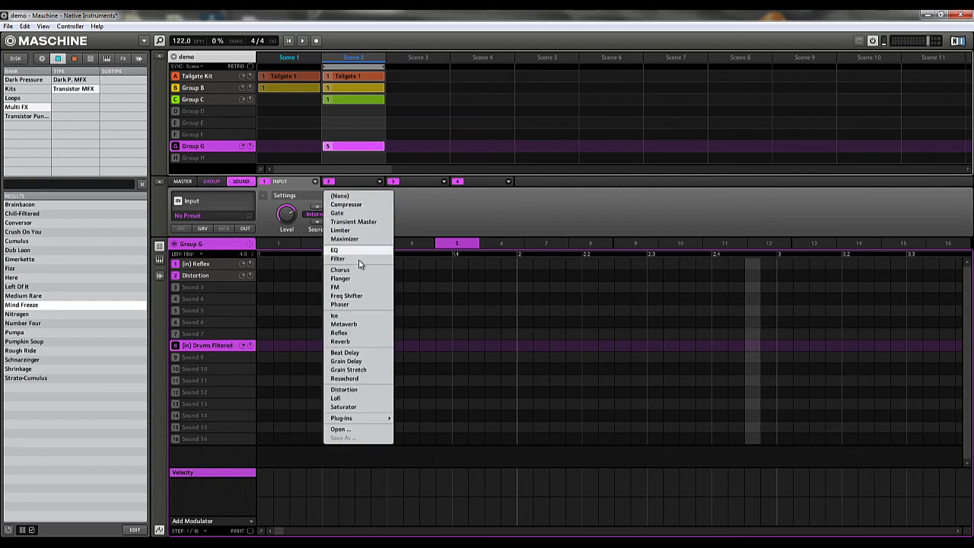
click(363, 258)
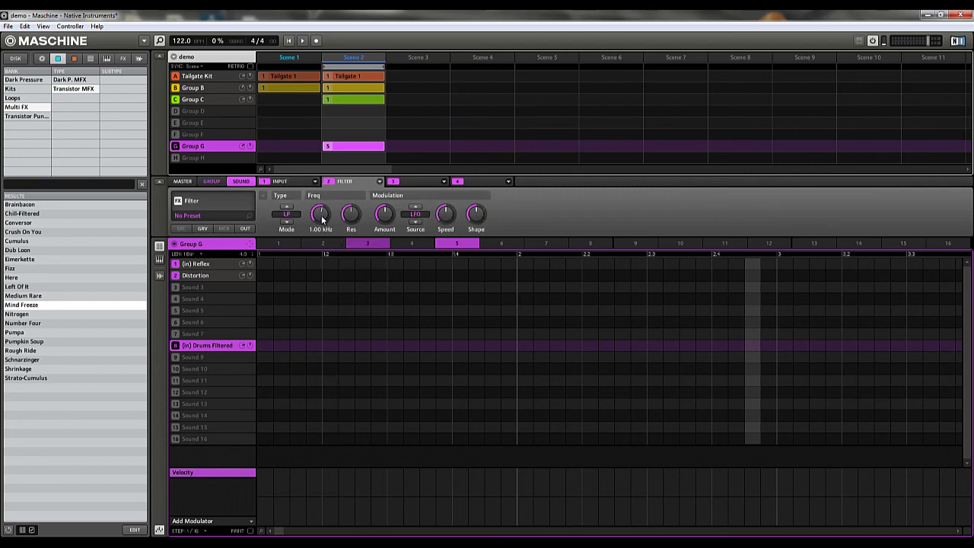
Route the Tailgate Kit group's main output to G: (in) Drums Filtered
click(226, 77)
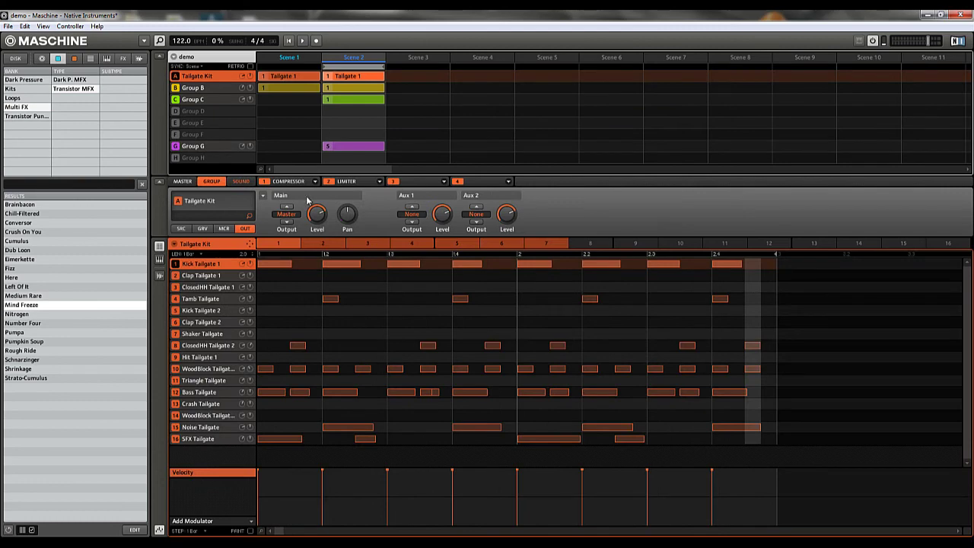
click(287, 214)
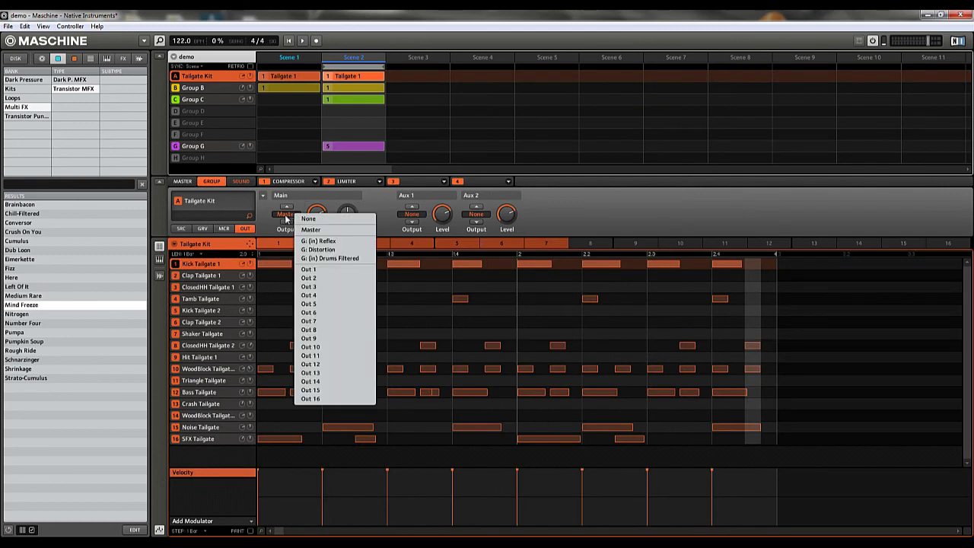
click(205, 184)
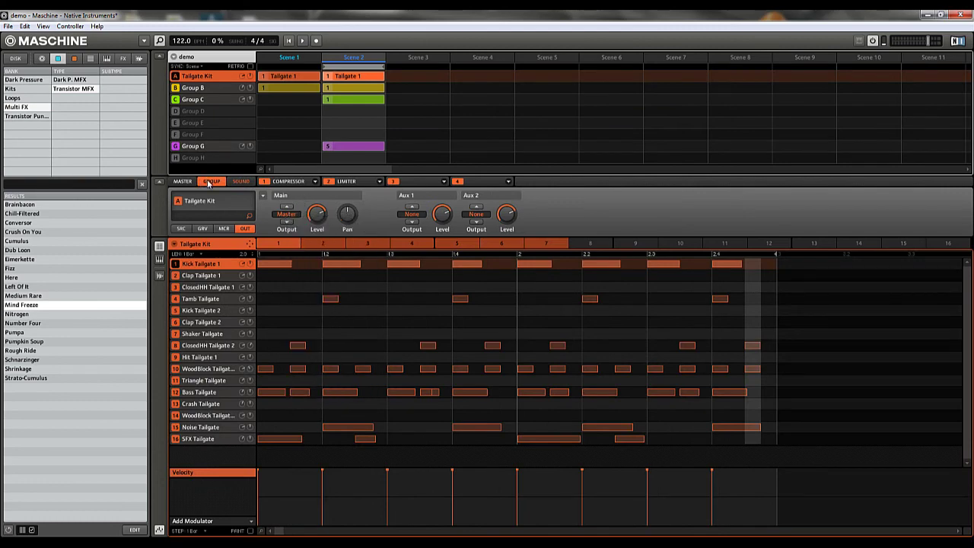
click(286, 215)
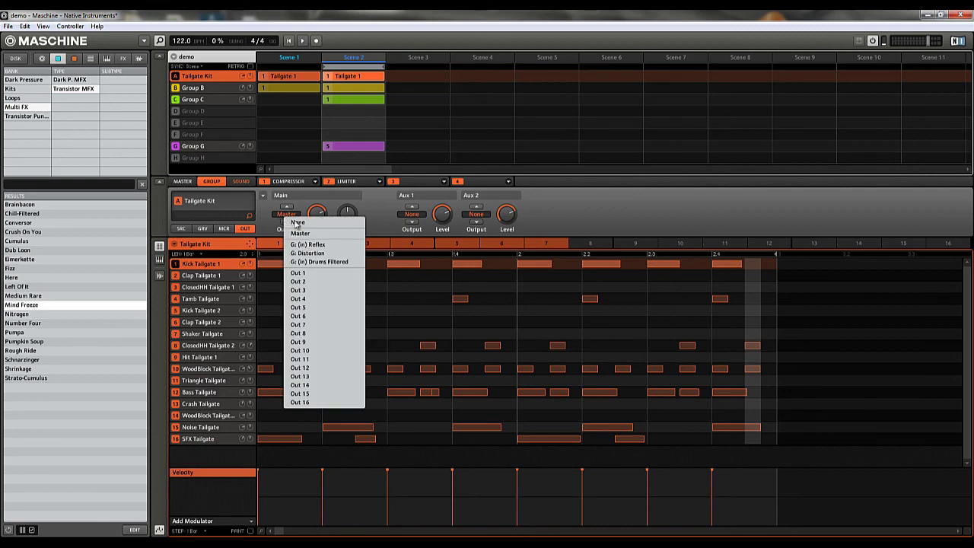
click(323, 262)
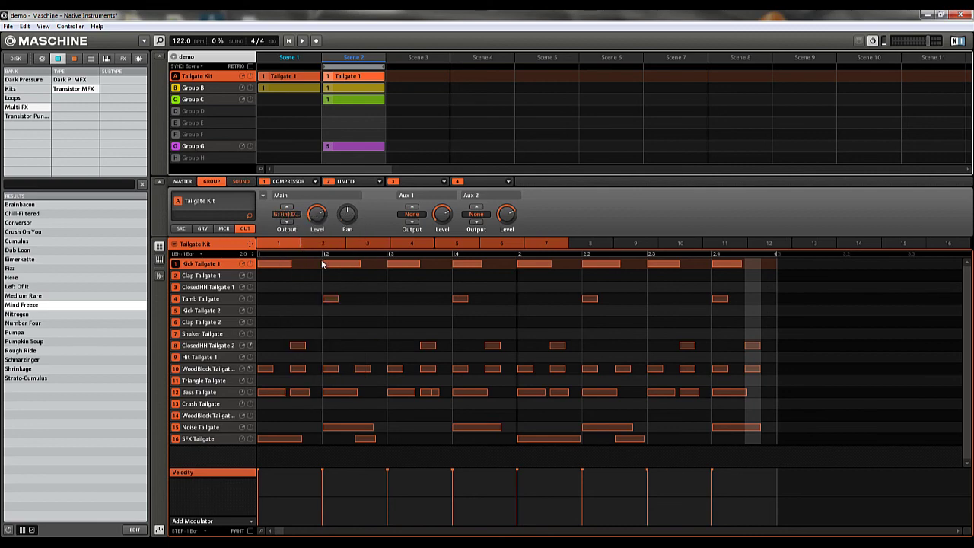
Check the Input settings of the (in) Drums Filtered sound and raise its Filter cutoff to 12.54 kHz
click(355, 148)
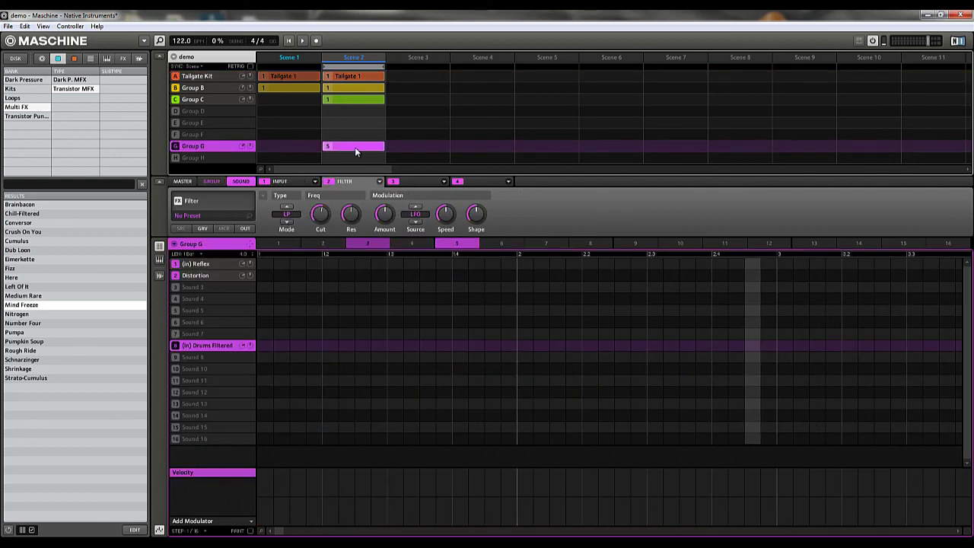
click(293, 181)
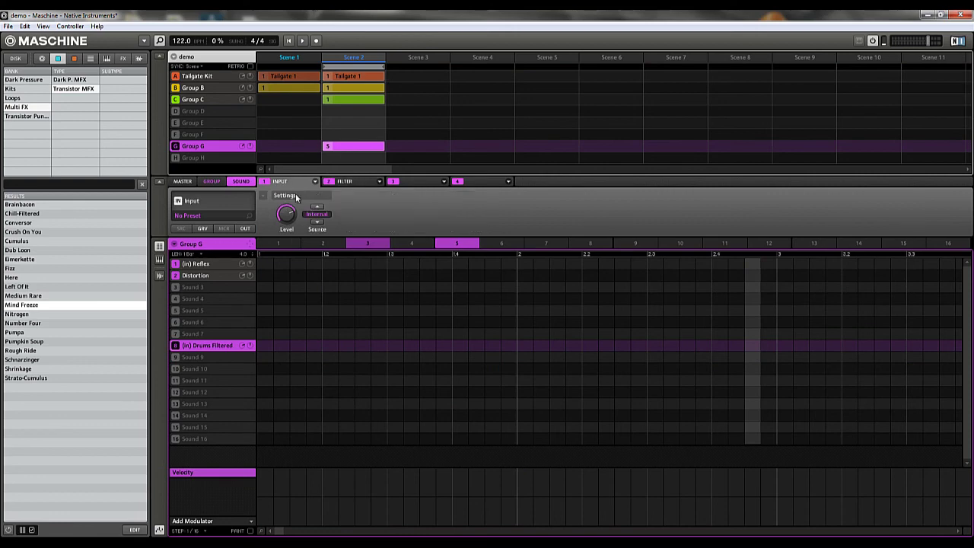
drag(291, 218, 289, 217)
click(358, 180)
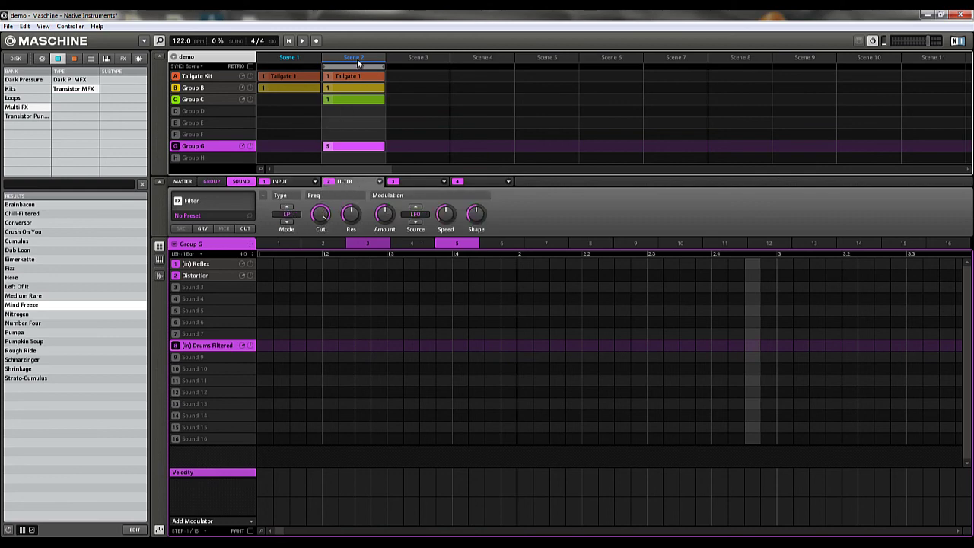
Play the scene and sweep the Filter cutoff down and back up to audition the filtered drums
key(space)
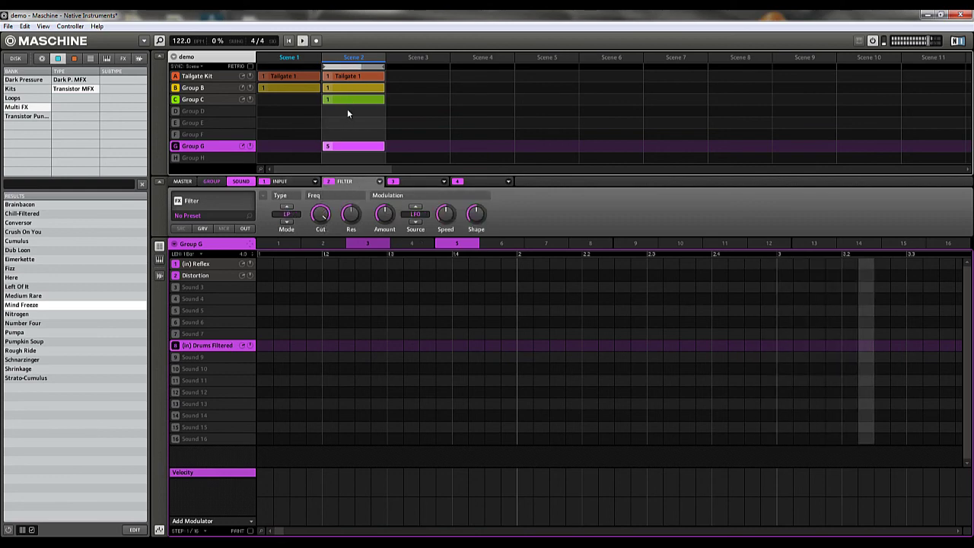
mouse_move(321, 215)
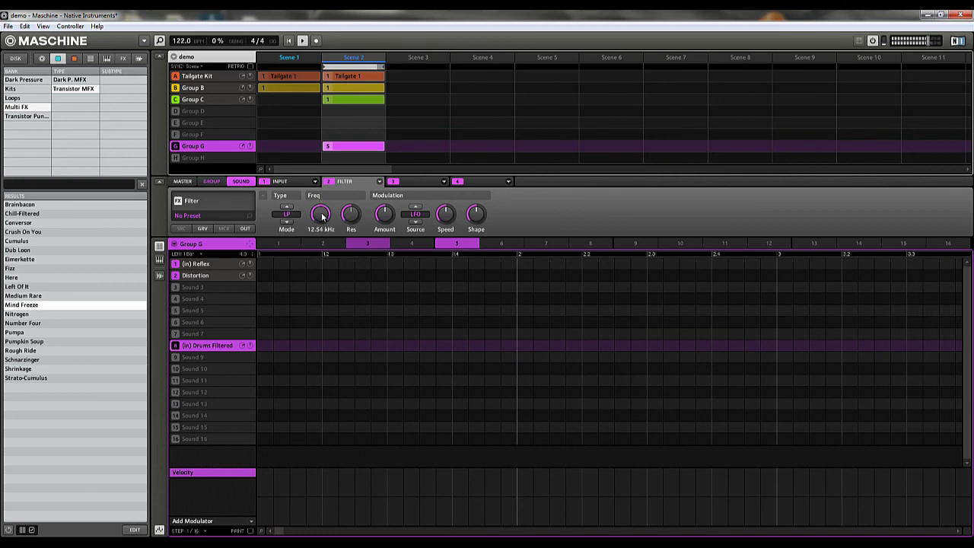
drag(322, 215, 329, 292)
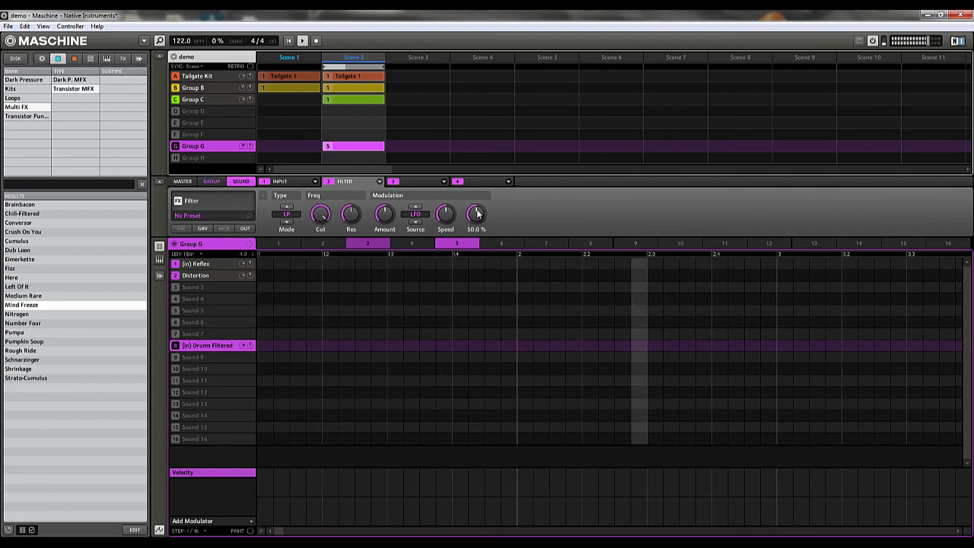
mouse_move(476, 214)
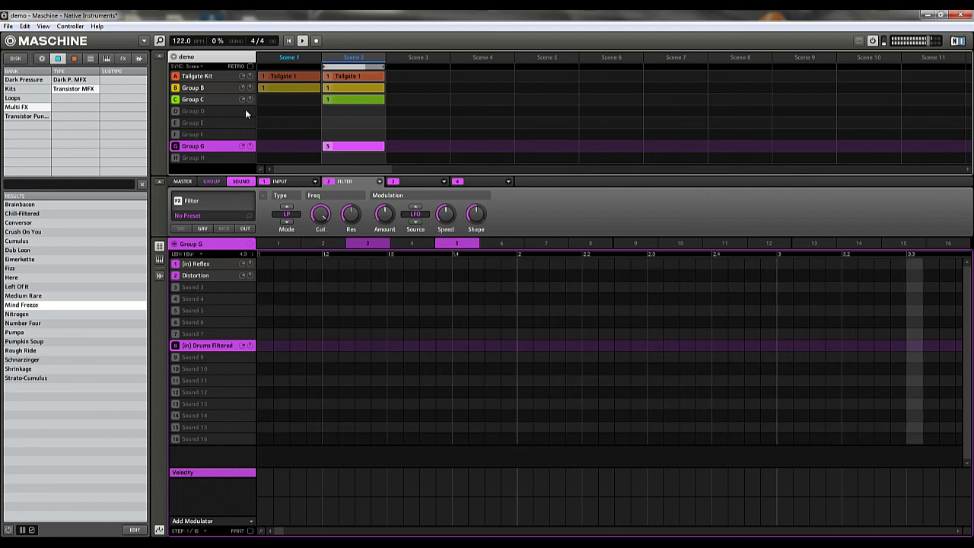